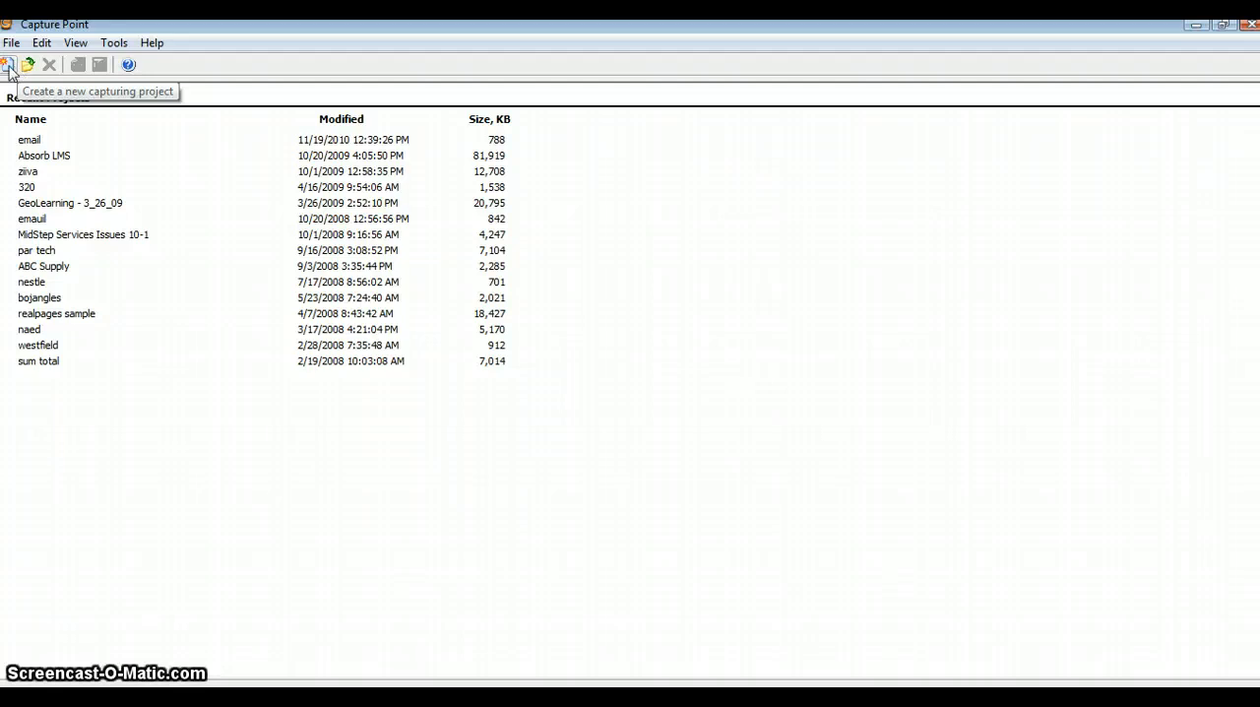
# Create a new capturing project set to Capture Window and open a blank e-mail message in Outlook.
pyautogui.click(7, 65)
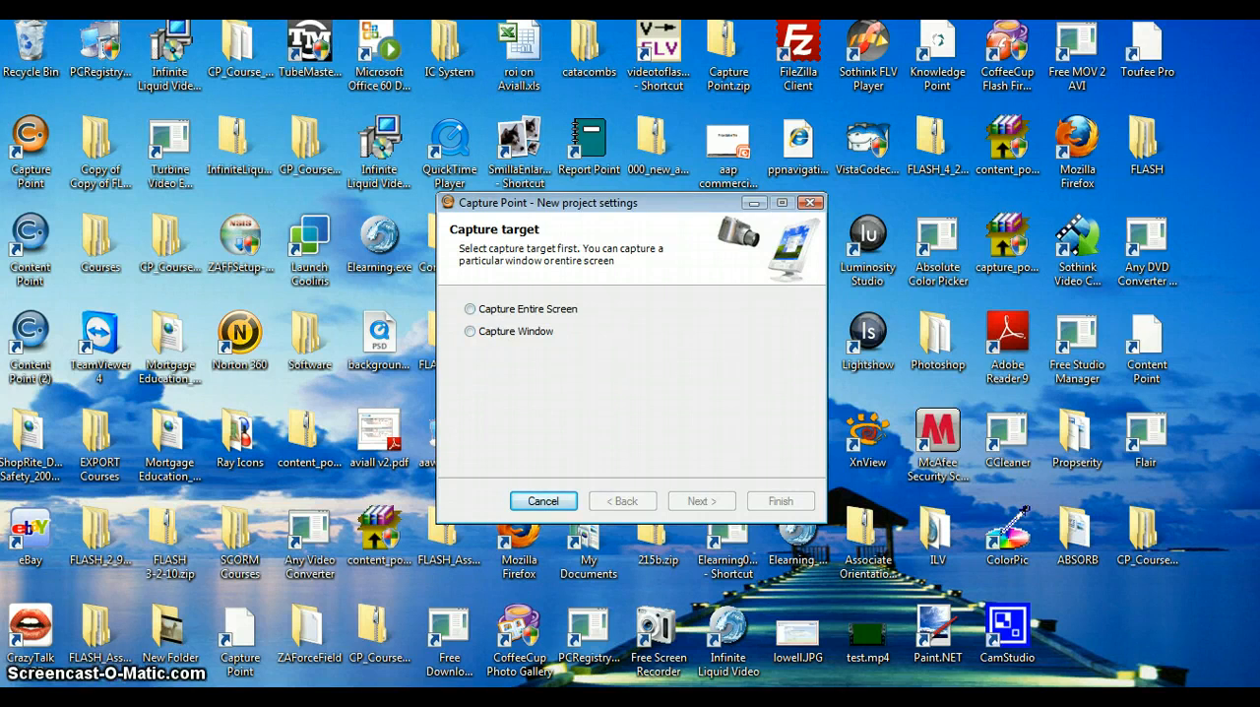
pyautogui.click(528, 339)
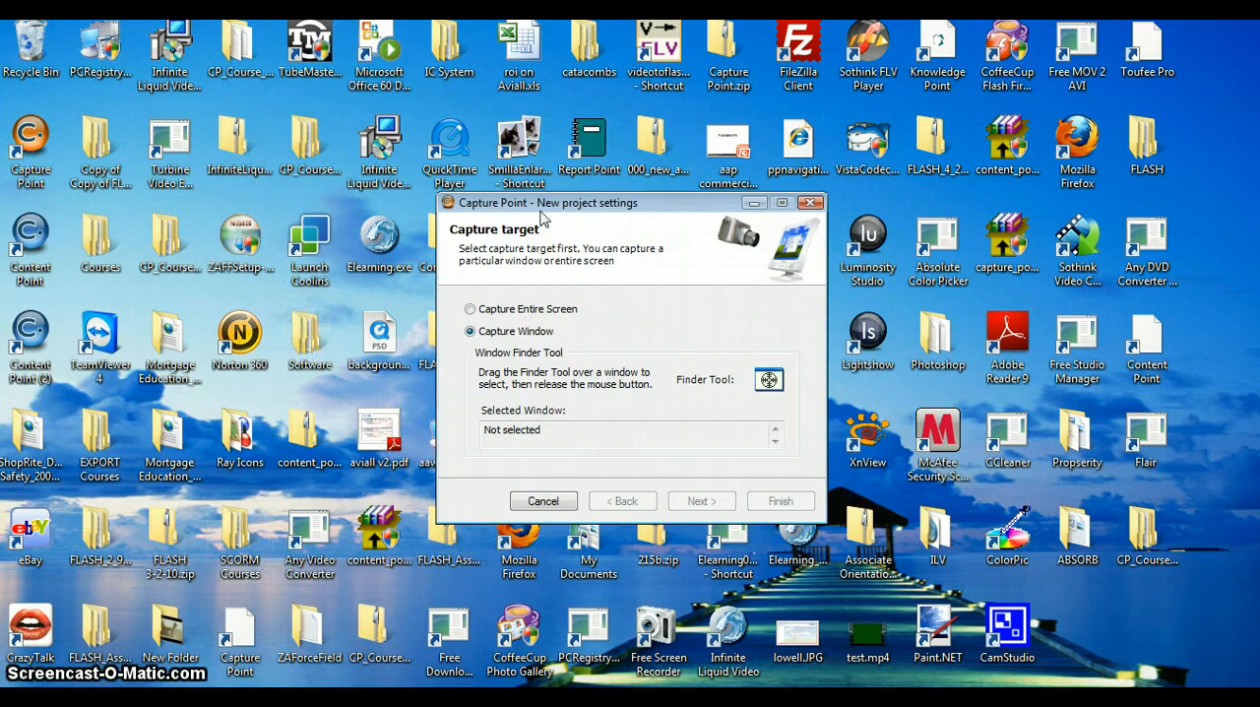
pyautogui.moveTo(541, 218); pyautogui.dragTo(794, 216)
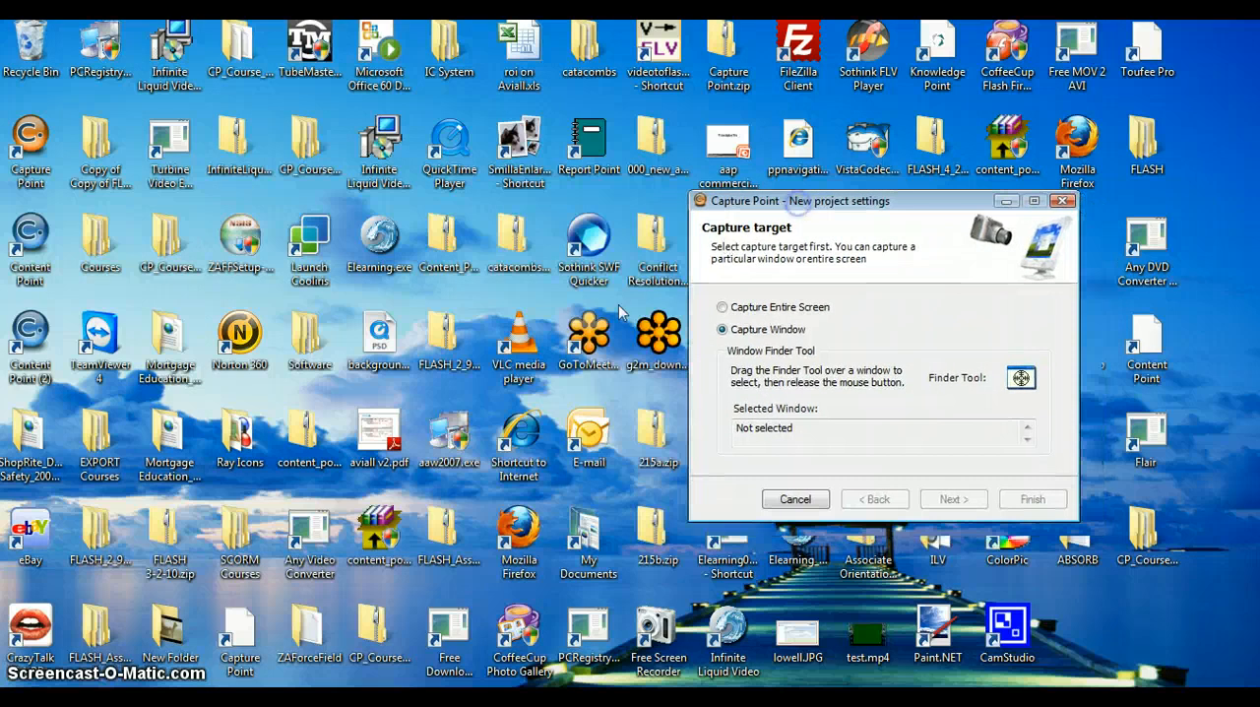
pyautogui.doubleClick(592, 436)
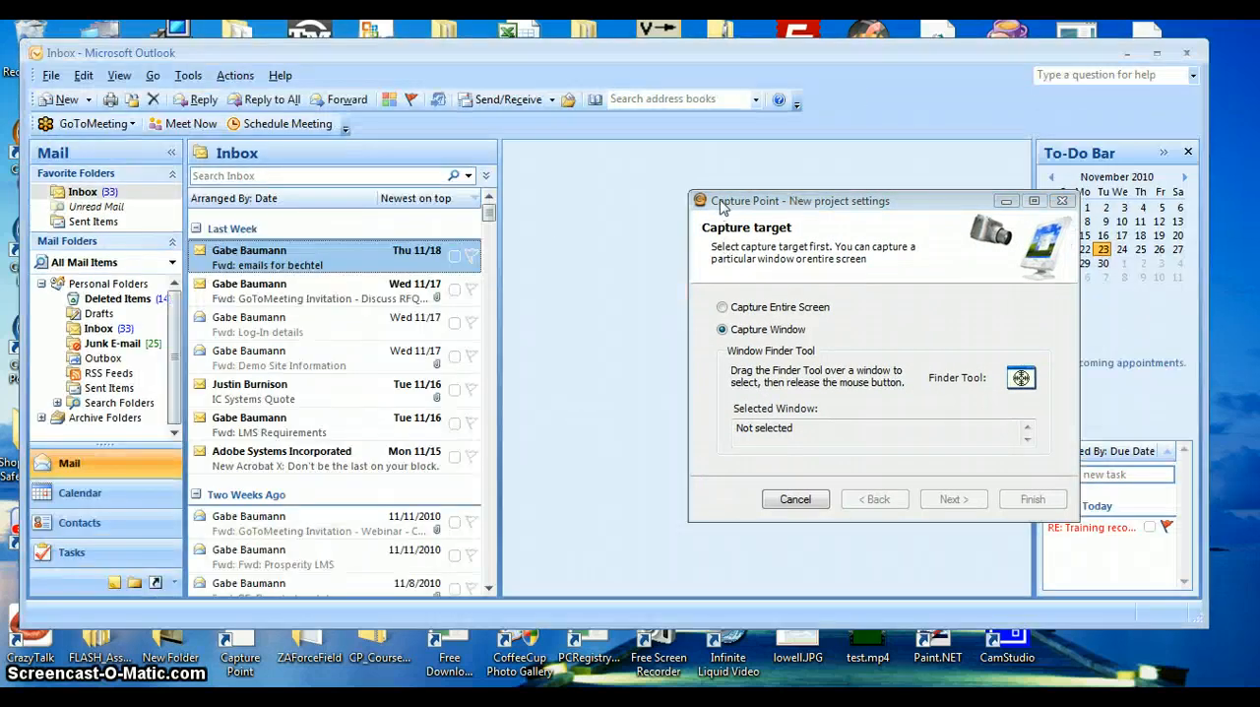
pyautogui.click(61, 99)
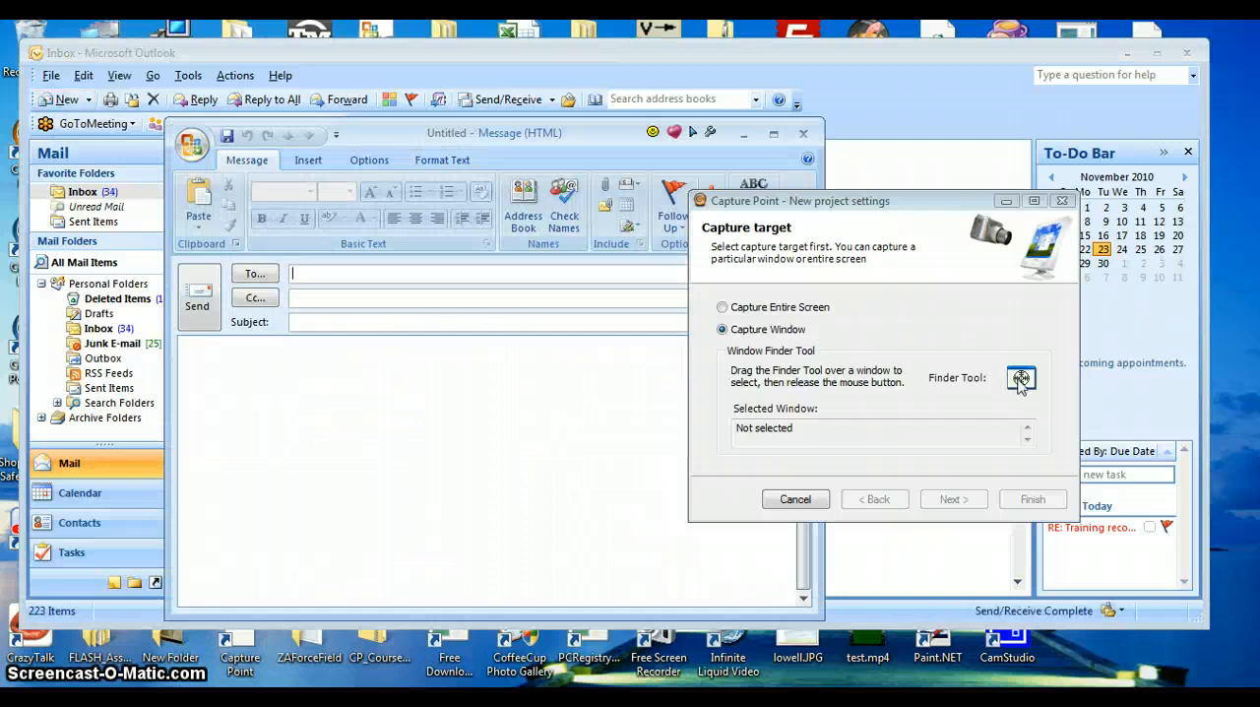
# Target the untitled message window with the Finder Tool and finish the project setup with the default capture size and recording options.
pyautogui.moveTo(1019, 379); pyautogui.dragTo(453, 409)
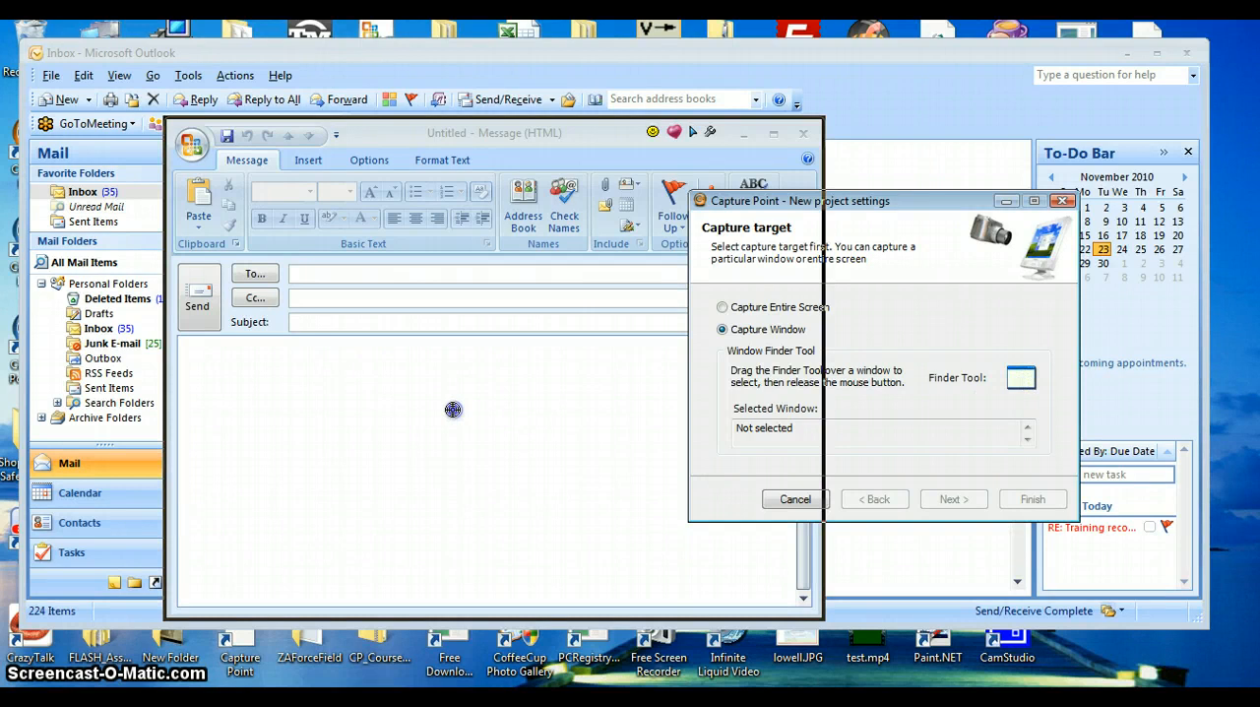
pyautogui.moveTo(452, 409); pyautogui.dragTo(451, 411)
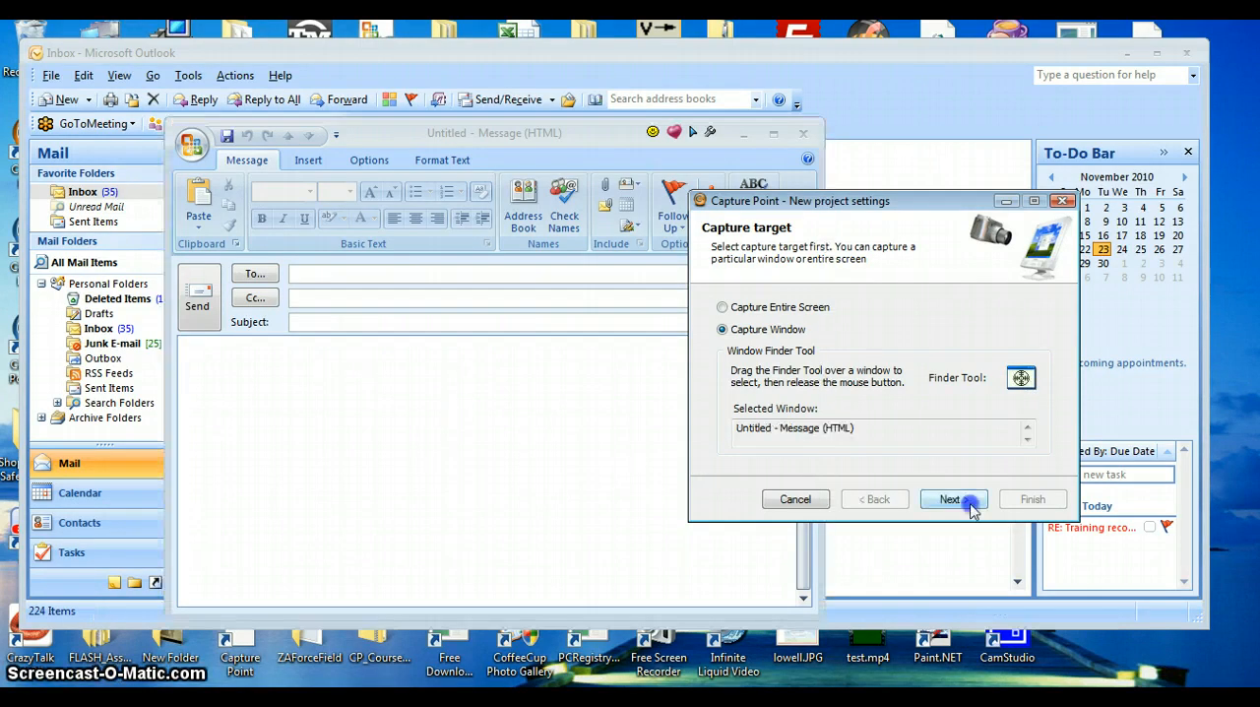
pyautogui.click(970, 504)
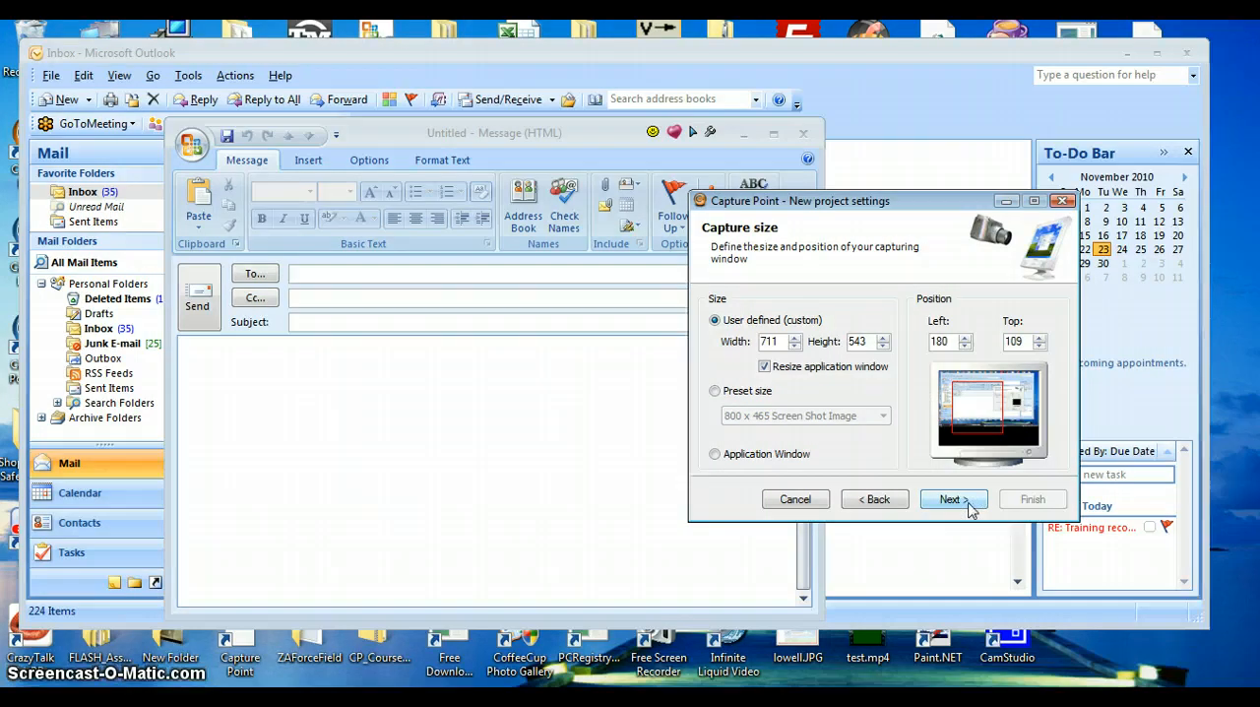
pyautogui.click(973, 503)
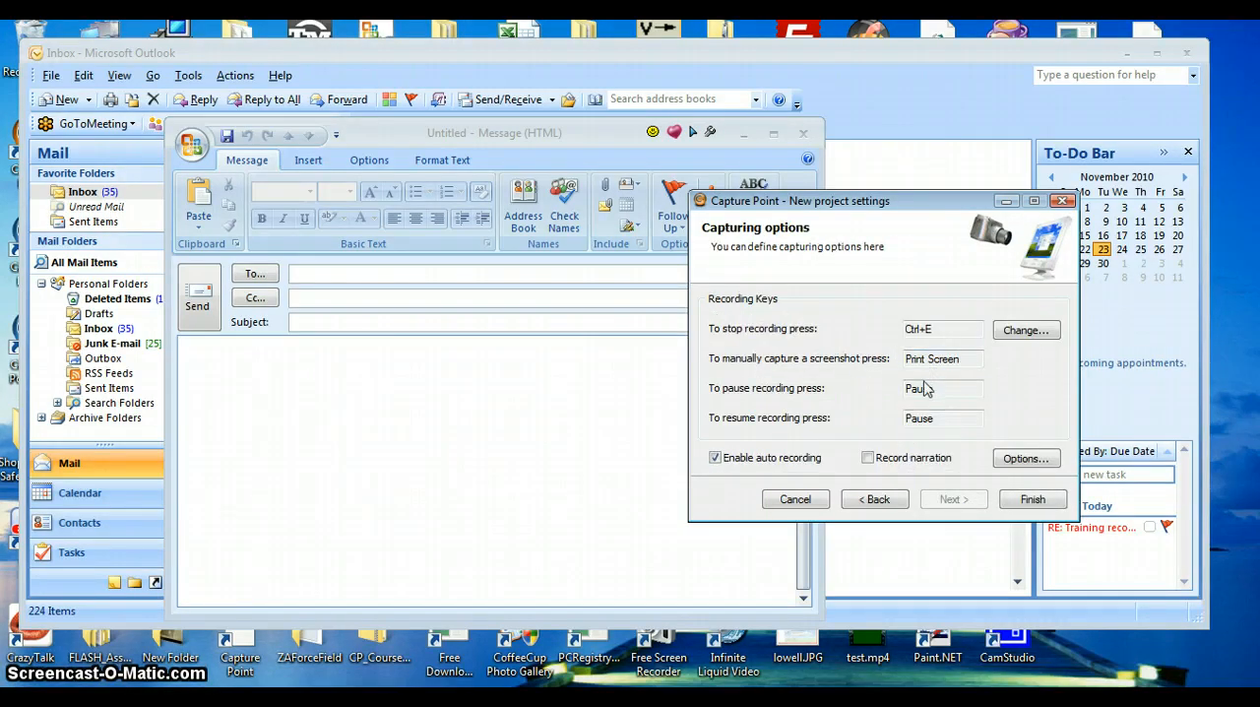
pyautogui.click(1029, 501)
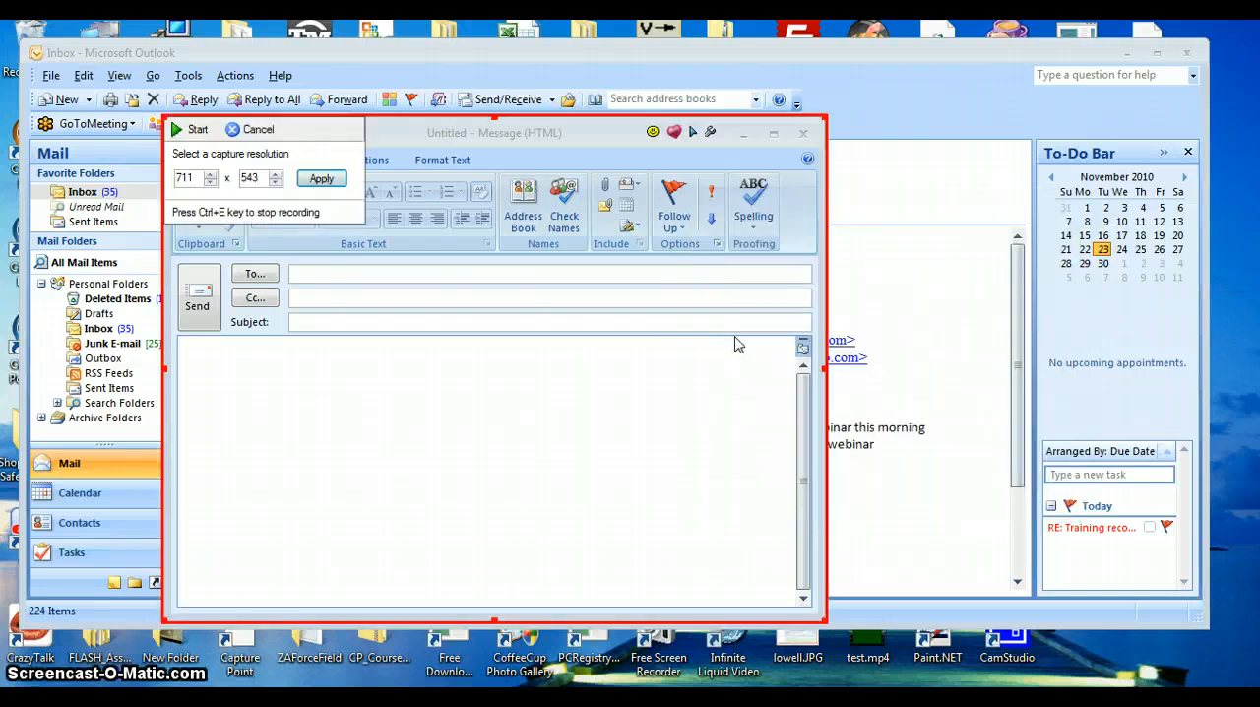
# Start the capture and fill in the message with the recipient's first name, the subject "hello" and the body text "regards".
pyautogui.click(192, 129)
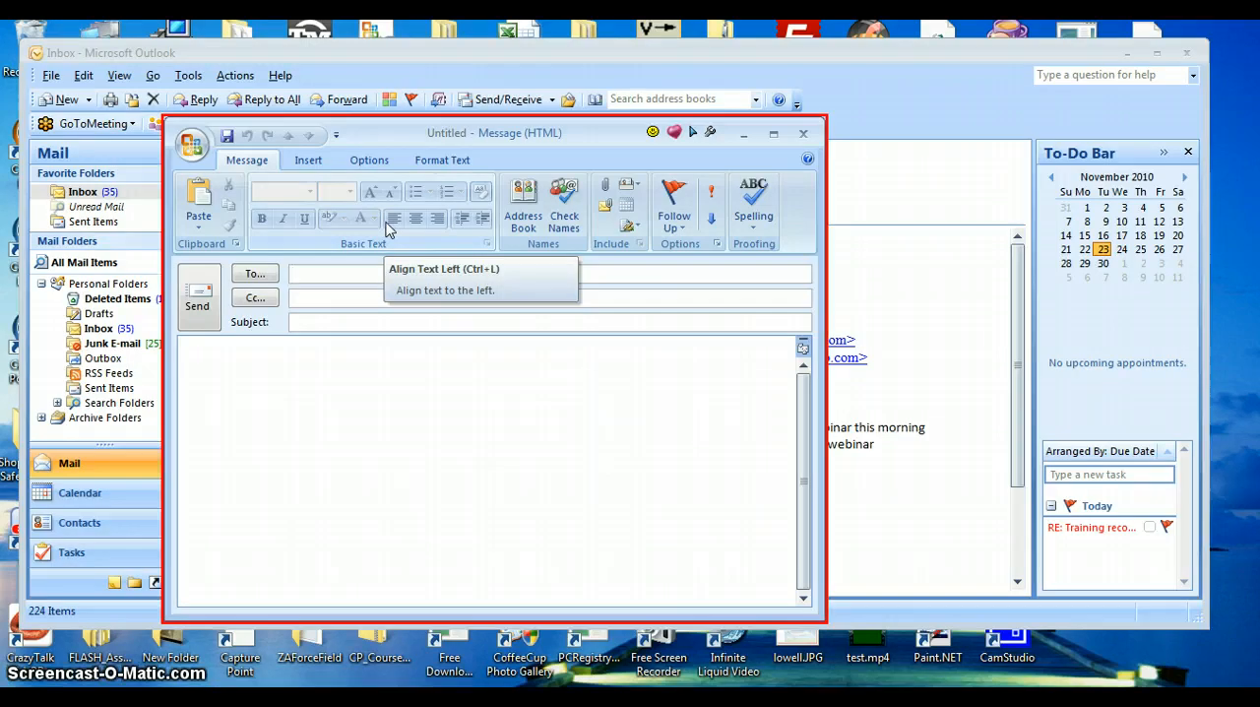
pyautogui.write('todd')
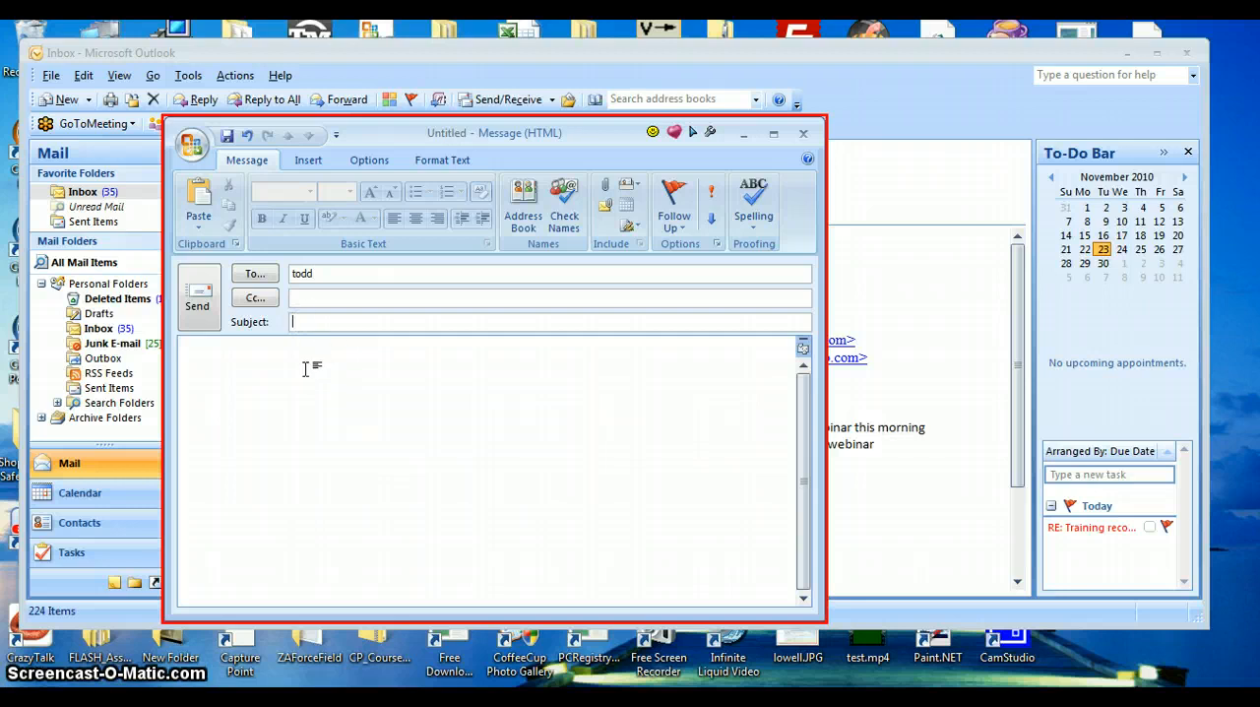
pyautogui.write('hello')
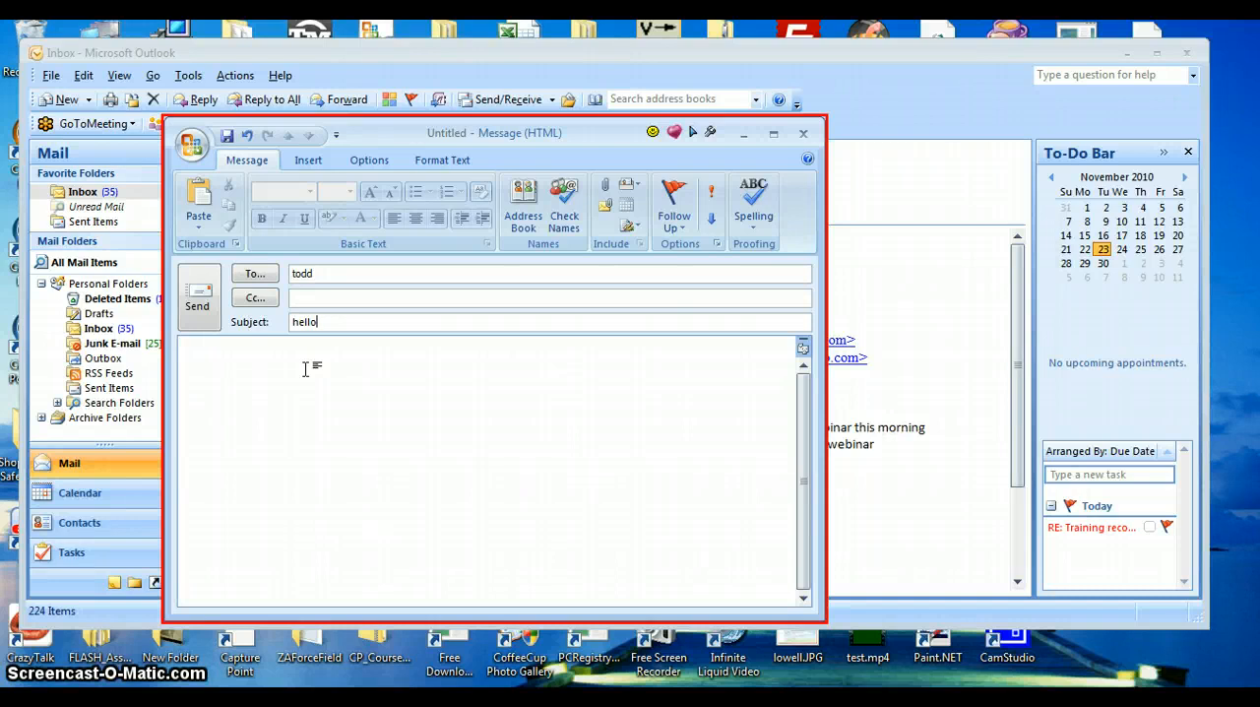
pyautogui.click(195, 355)
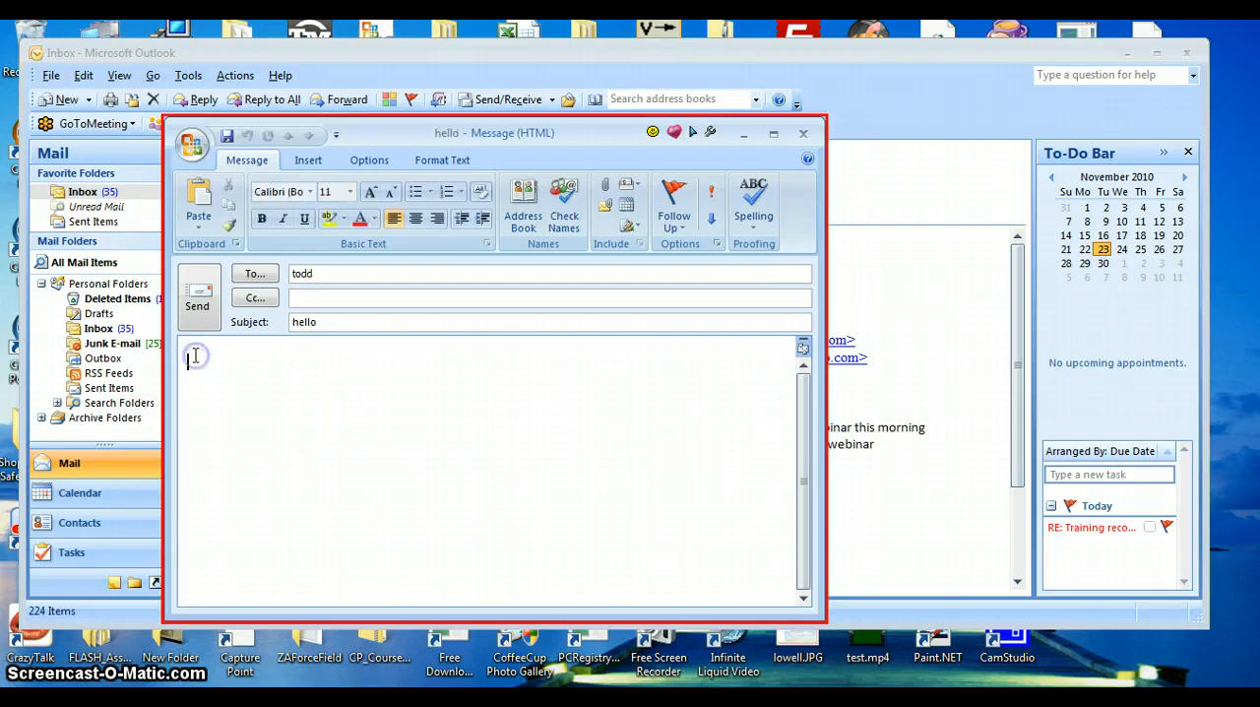
pyautogui.write('regards')
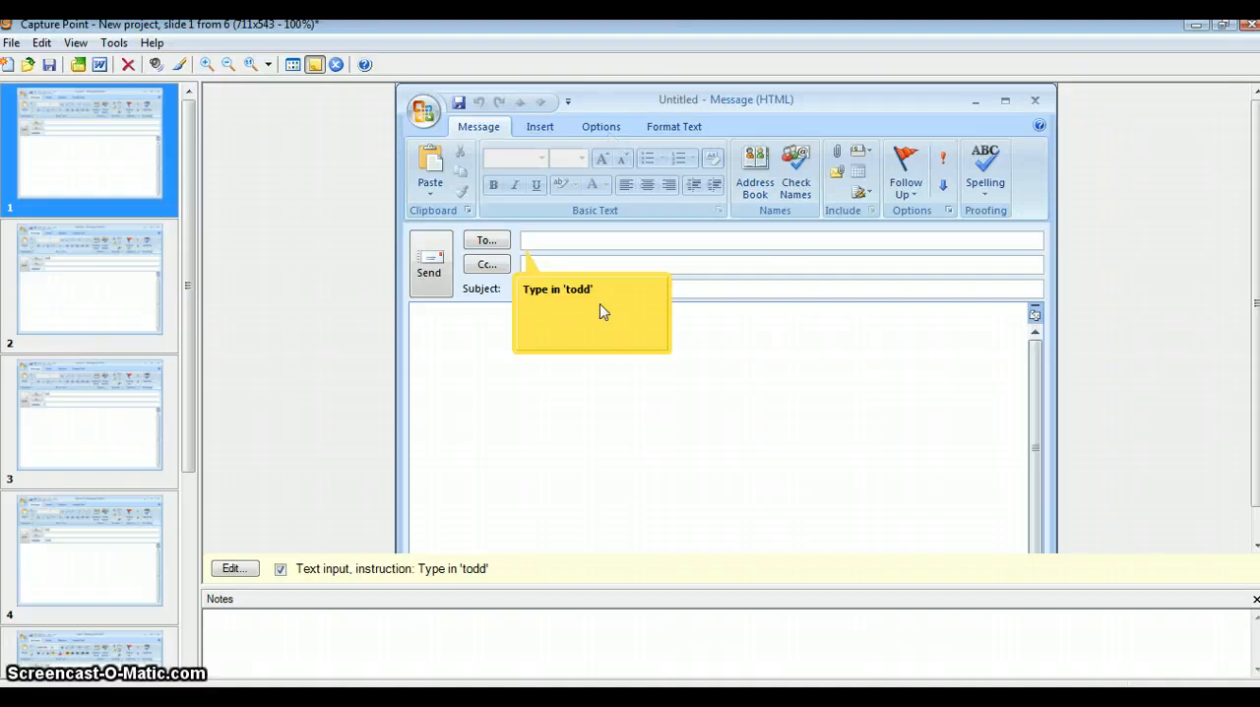
# Reposition the instruction callout on slide 1 so it sits above the To field.
pyautogui.click(558, 243)
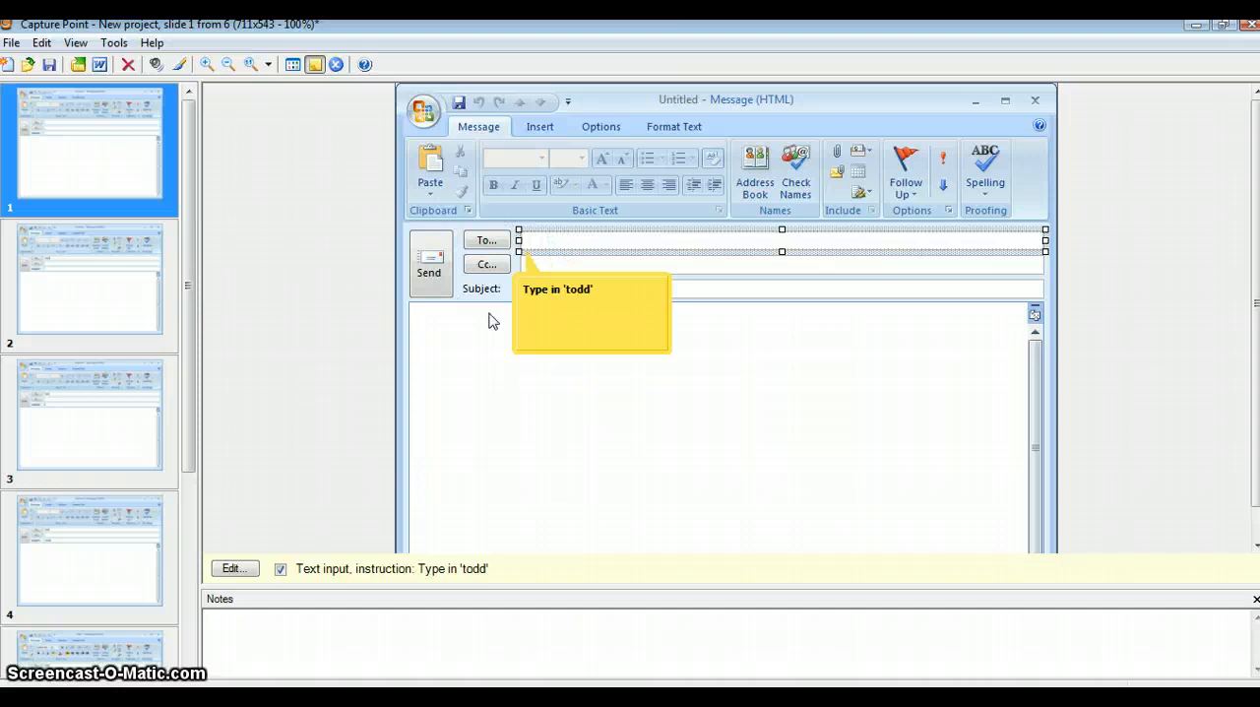
pyautogui.click(570, 243)
pyautogui.click(570, 242)
pyautogui.click(570, 242)
pyautogui.click(569, 242)
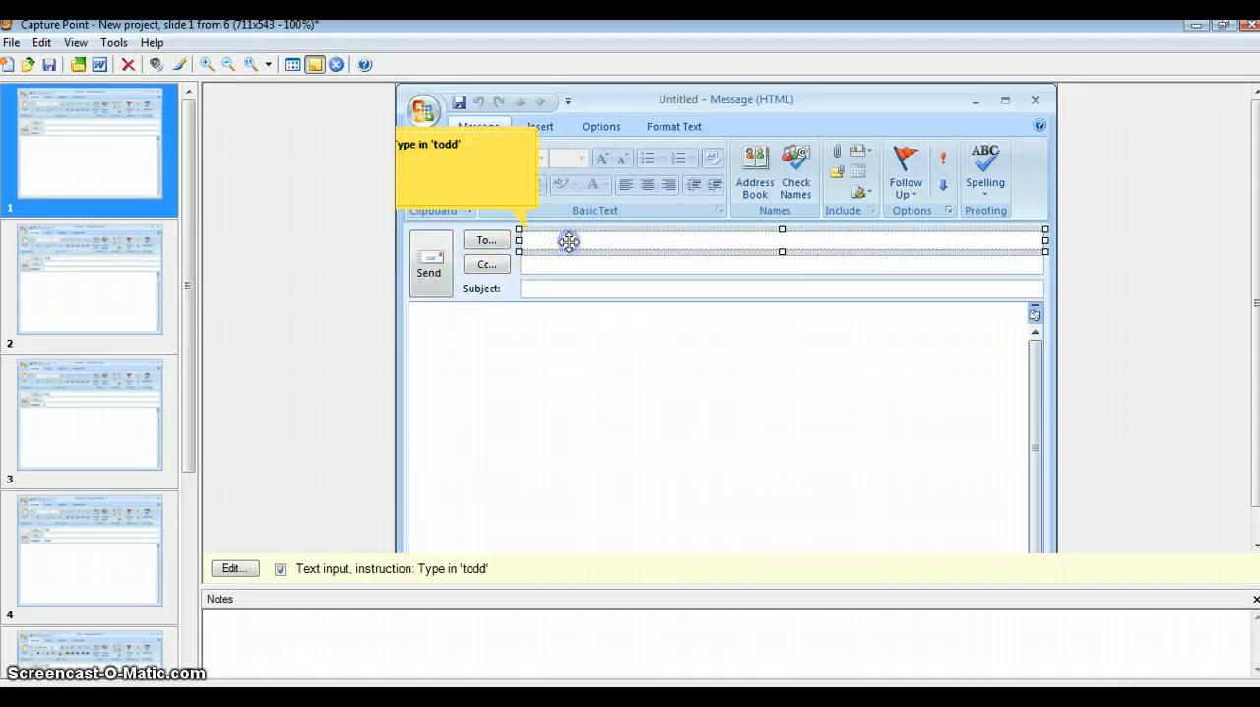
pyautogui.click(569, 242)
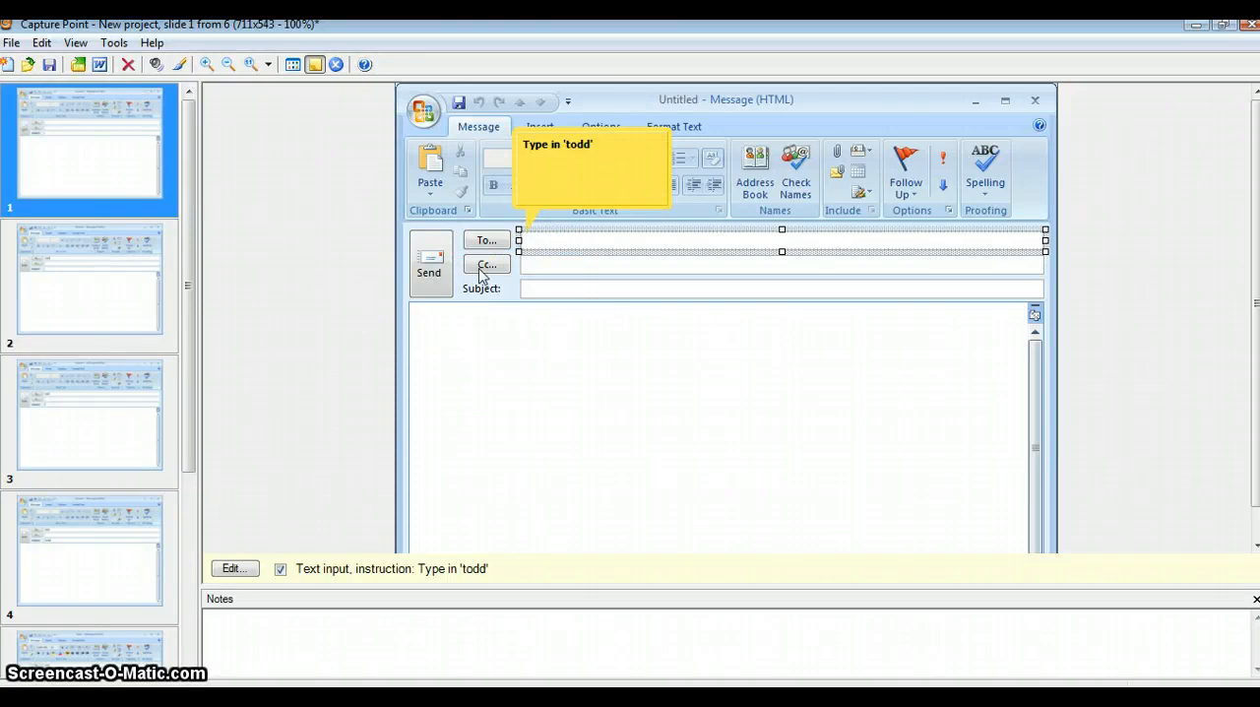
# Extend slide 1's instruction text with "in the to line", keeping its validation value.
pyautogui.click(235, 569)
pyautogui.click(585, 240)
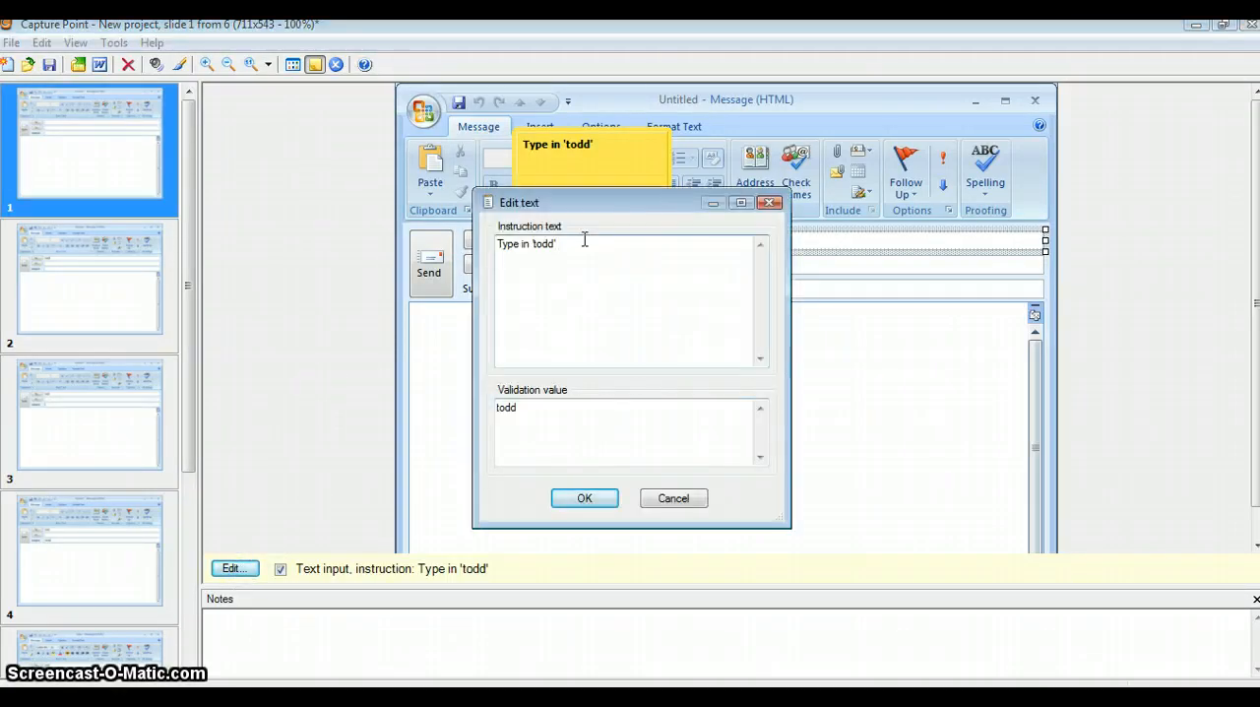
pyautogui.write('in the to line')
pyautogui.press('Return')
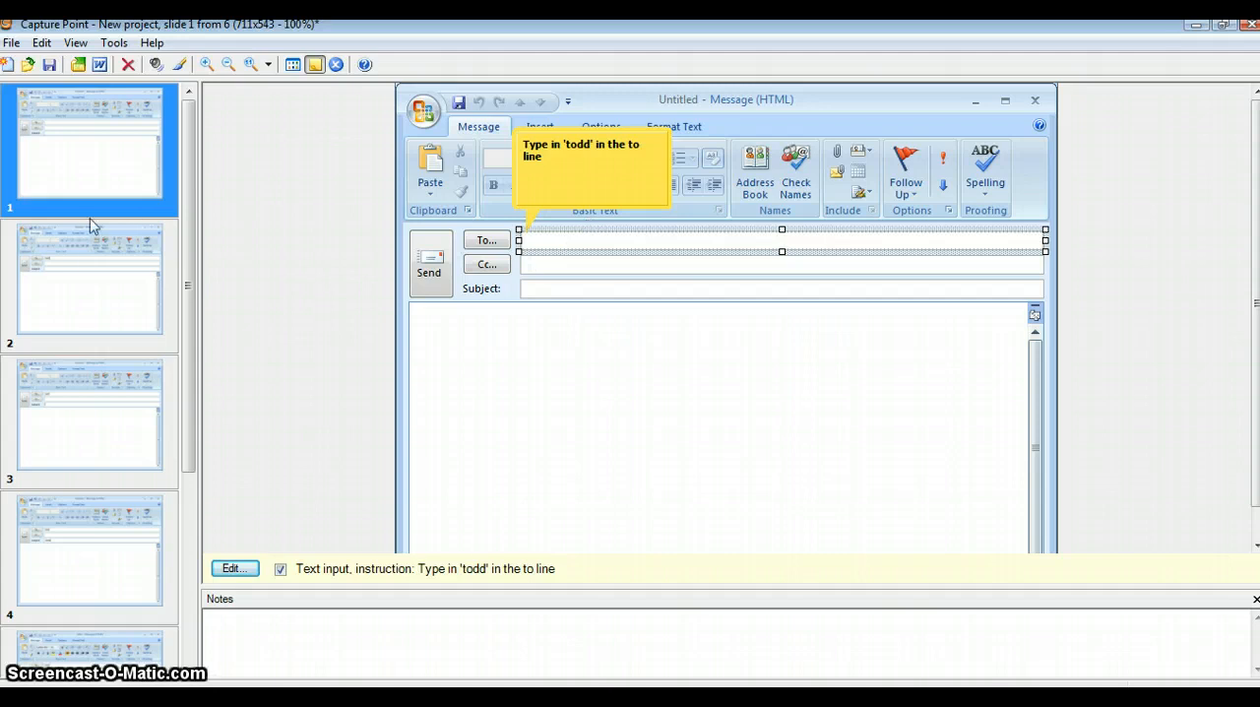
# Review the instructions on slides 2 and 3, and widen the click area in the message body on slide 4.
pyautogui.click(86, 259)
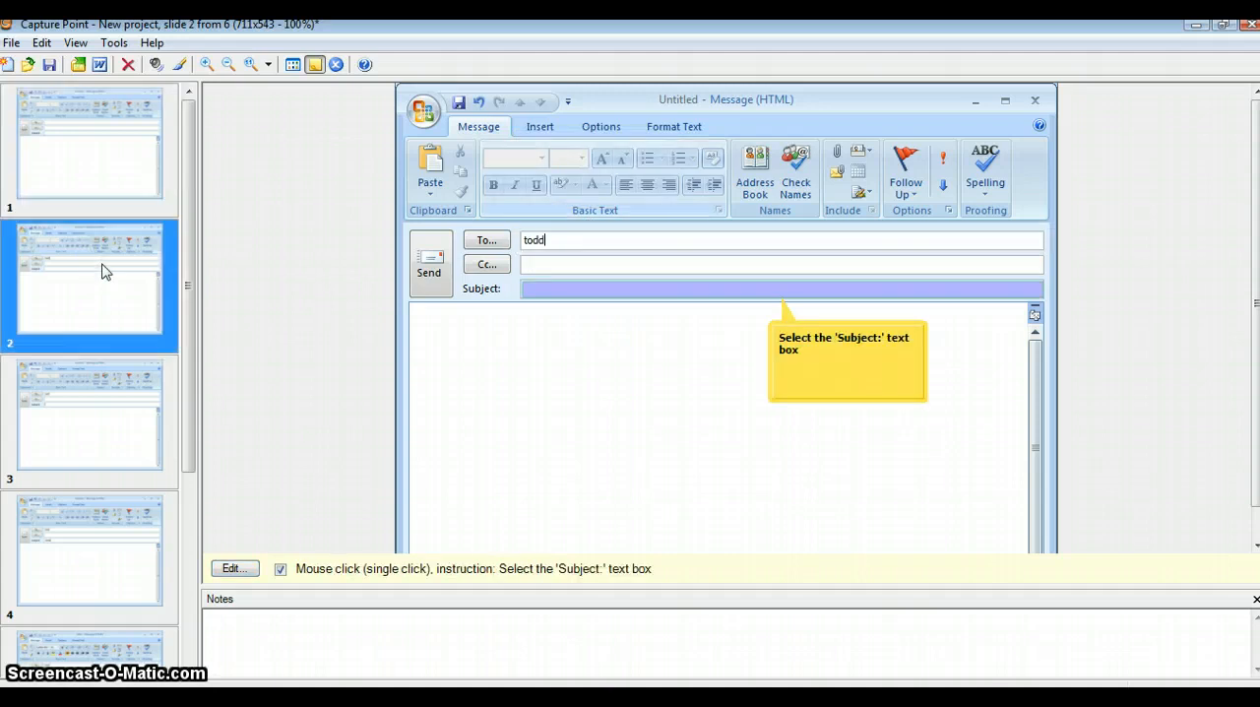
pyautogui.moveTo(102, 263); pyautogui.dragTo(89, 496)
pyautogui.moveTo(245, 500); pyautogui.dragTo(85, 262)
pyautogui.click(110, 392)
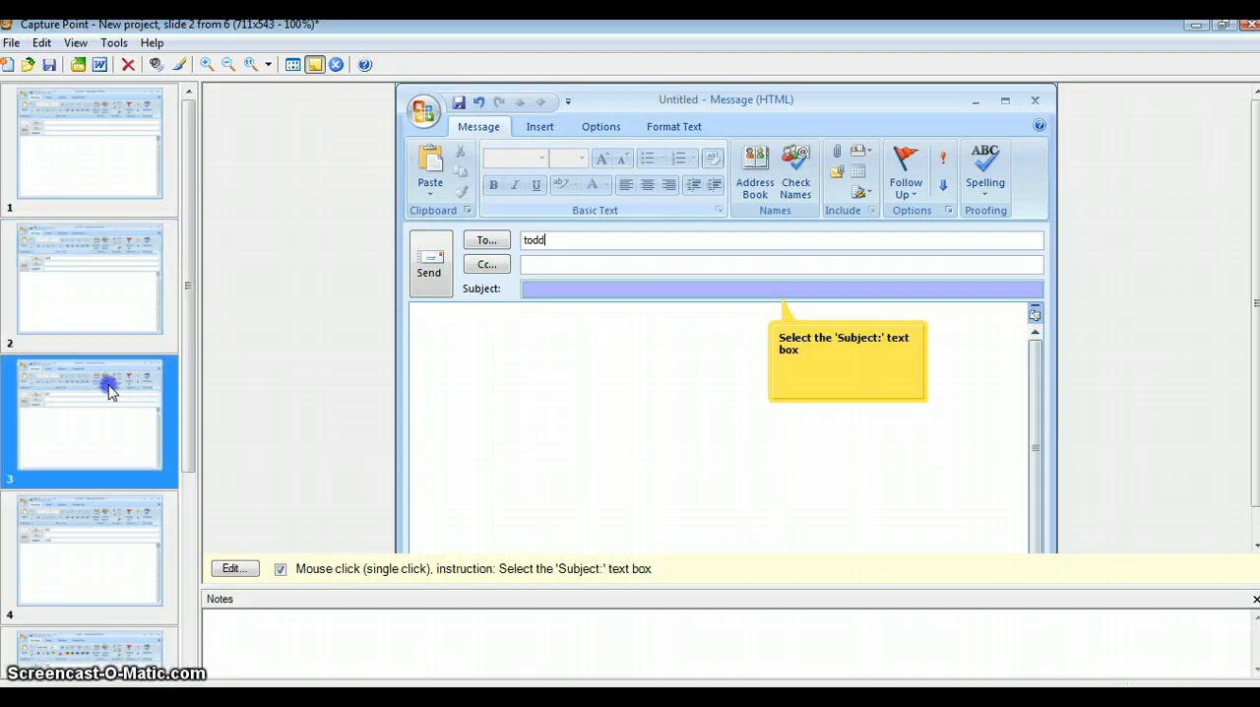
pyautogui.click(539, 295)
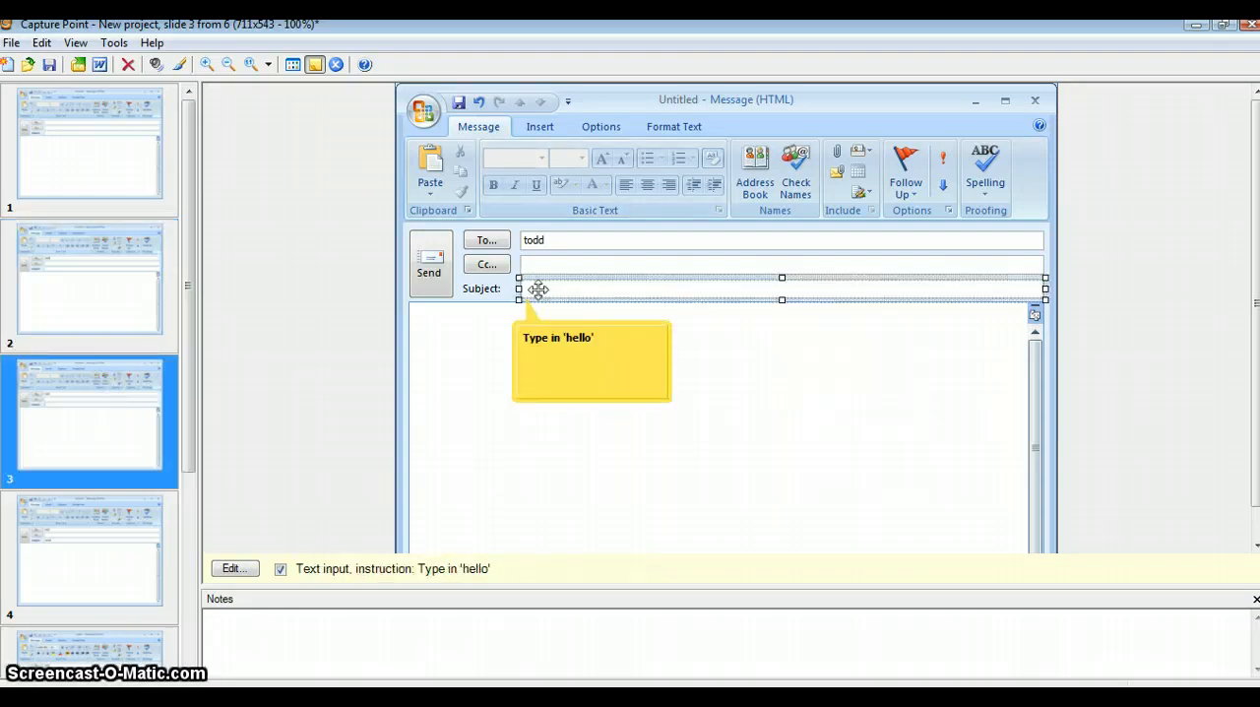
pyautogui.click(73, 551)
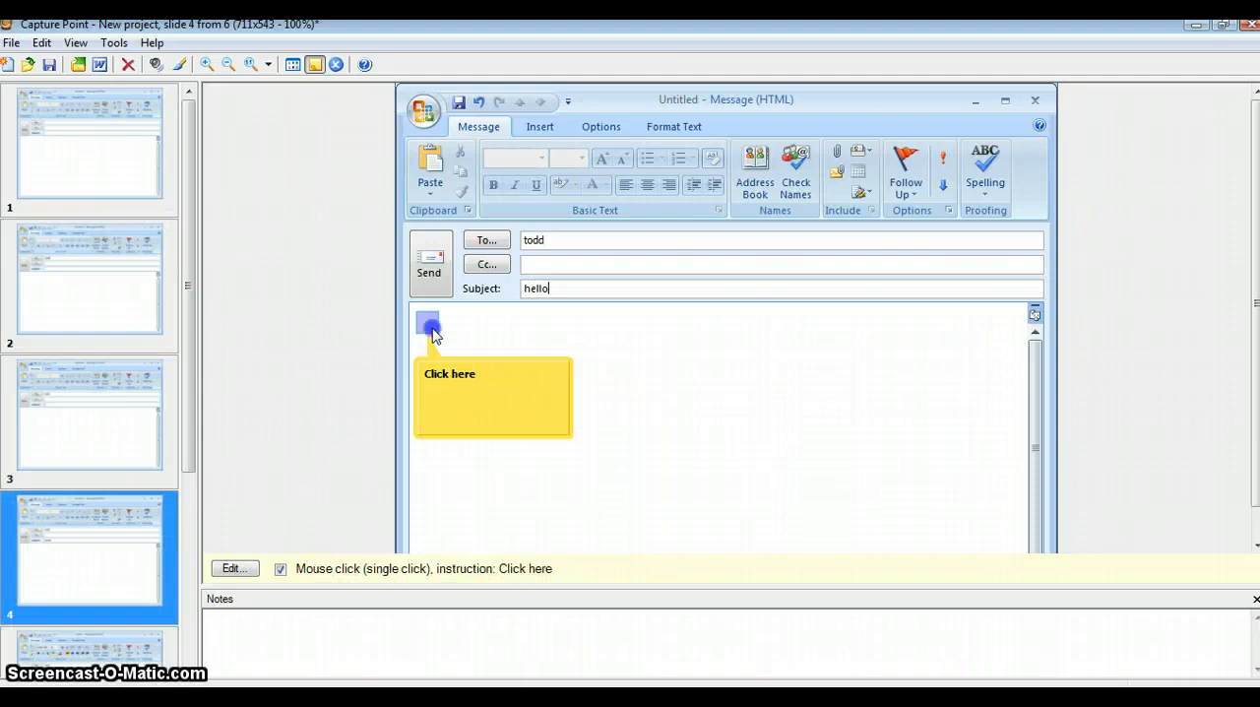
pyautogui.moveTo(439, 335); pyautogui.dragTo(472, 334)
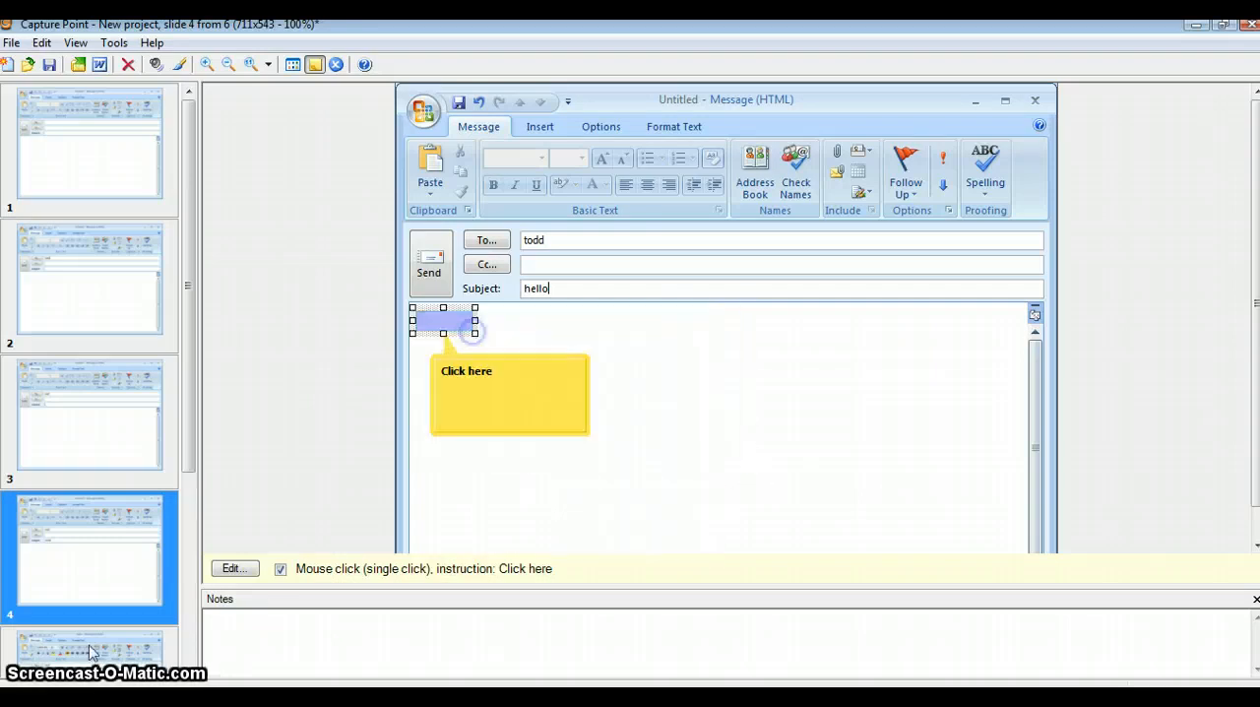
# Examine slides 5 and 6 of the captured project.
pyautogui.click(90, 653)
pyautogui.click(742, 450)
pyautogui.moveTo(743, 450); pyautogui.dragTo(443, 318)
pyautogui.moveTo(191, 503); pyautogui.dragTo(192, 576)
pyautogui.click(125, 560)
pyautogui.moveTo(191, 475); pyautogui.dragTo(192, 206)
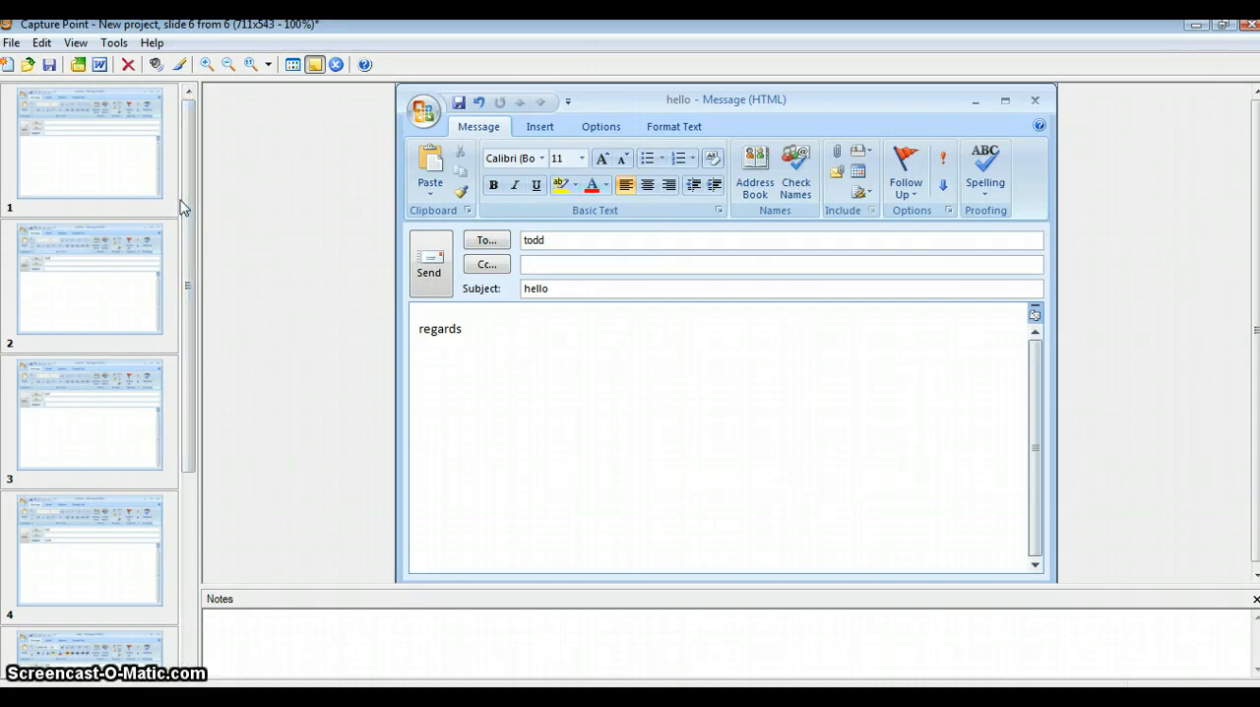
# View the audio recording and import options for slide 1 and leave them without adding audio.
pyautogui.click(148, 141)
pyautogui.click(156, 64)
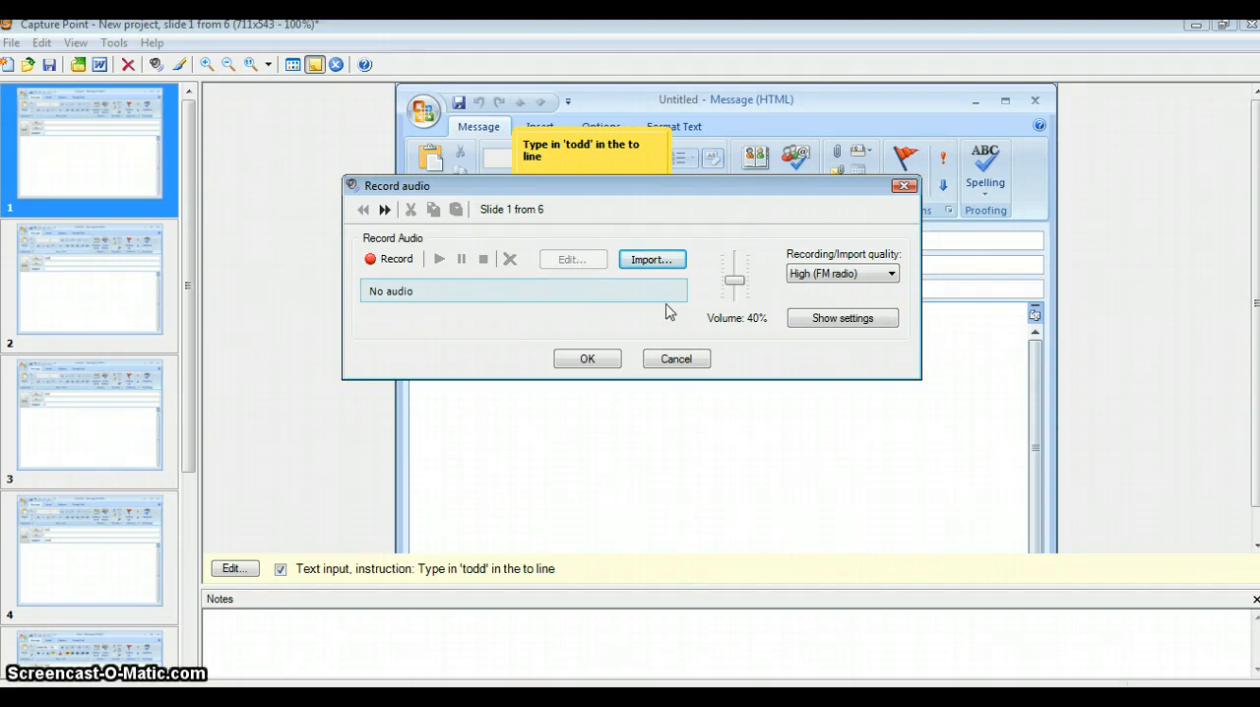
pyautogui.click(675, 360)
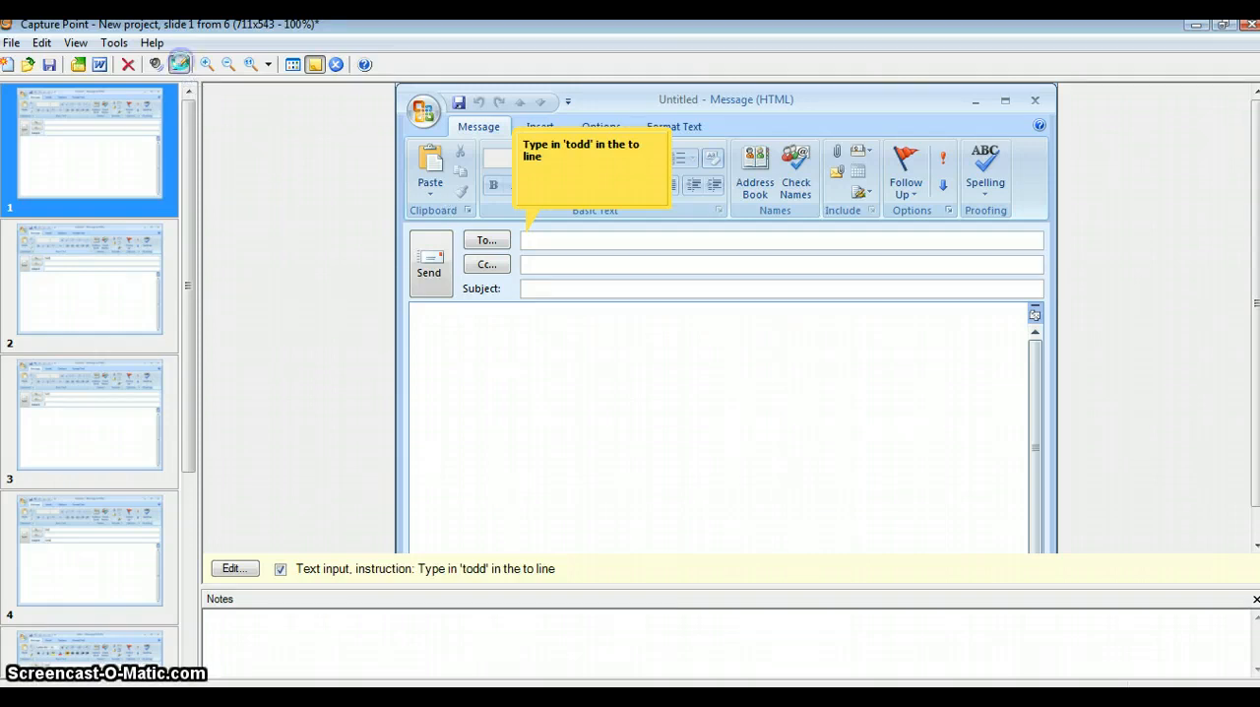
# Open slide 1's screenshot in the Image Editor and enlarge the editor window to show the whole image.
pyautogui.click(179, 64)
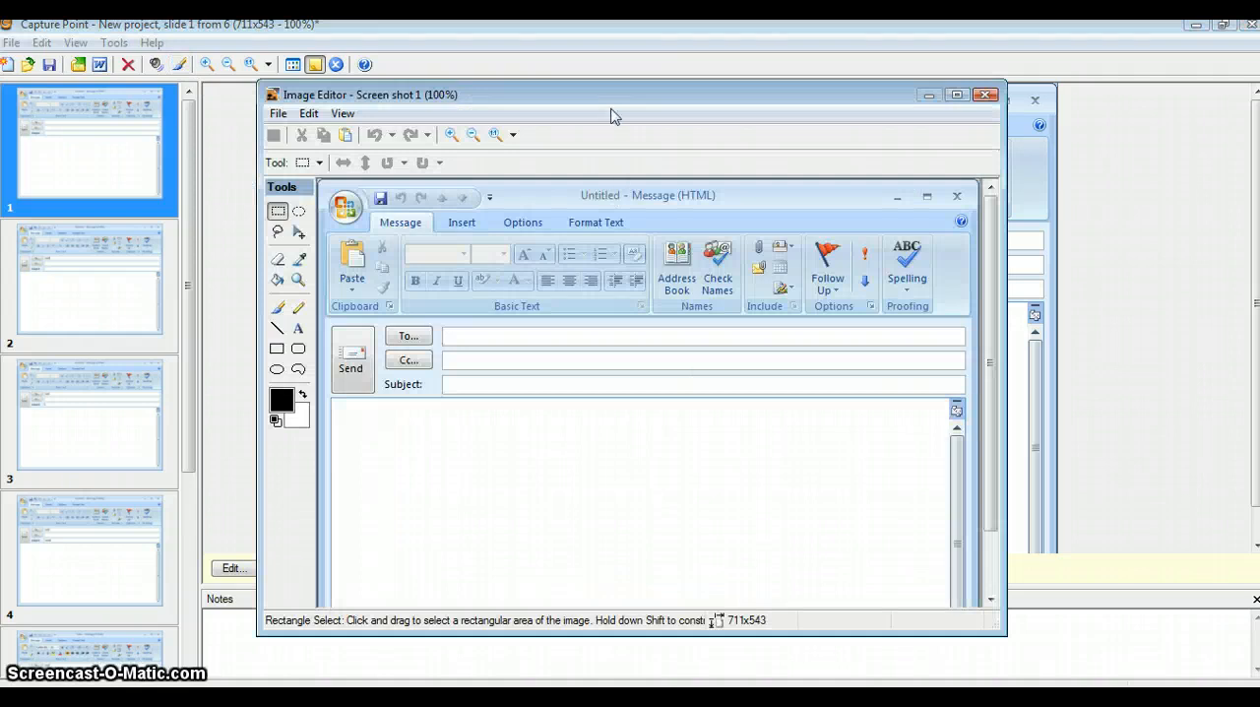
pyautogui.moveTo(612, 99); pyautogui.dragTo(525, 56)
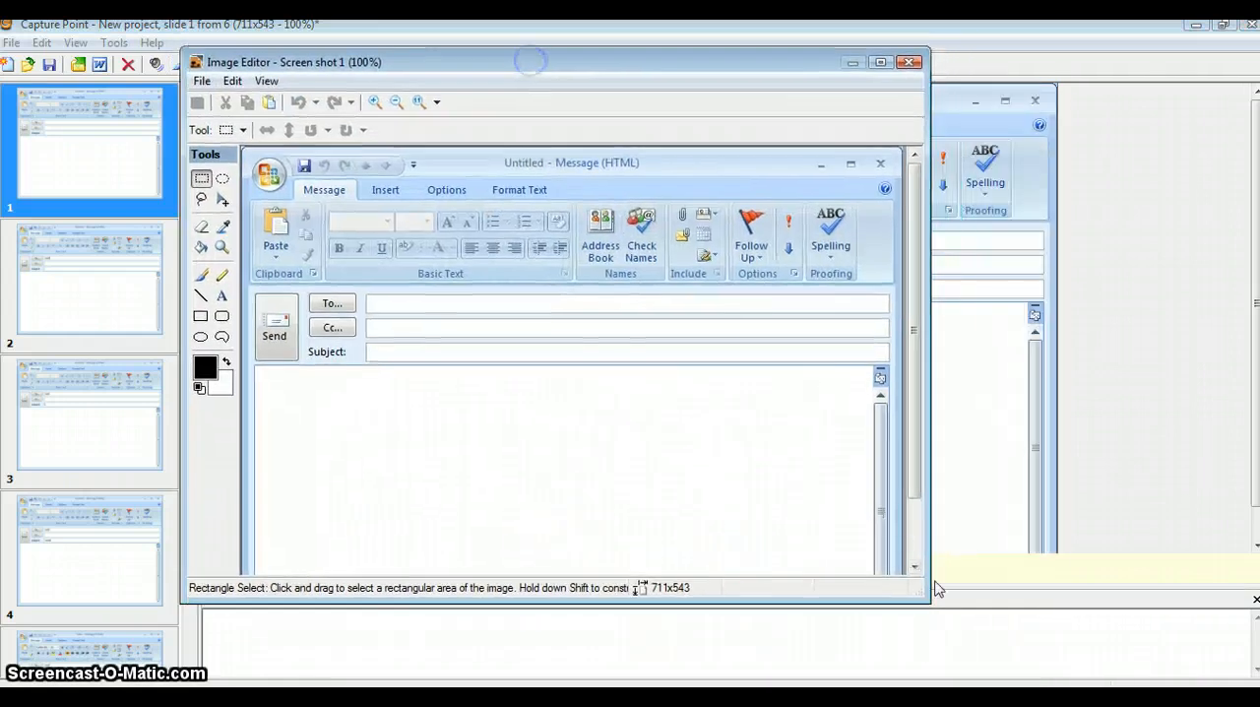
pyautogui.moveTo(929, 607); pyautogui.dragTo(1080, 686)
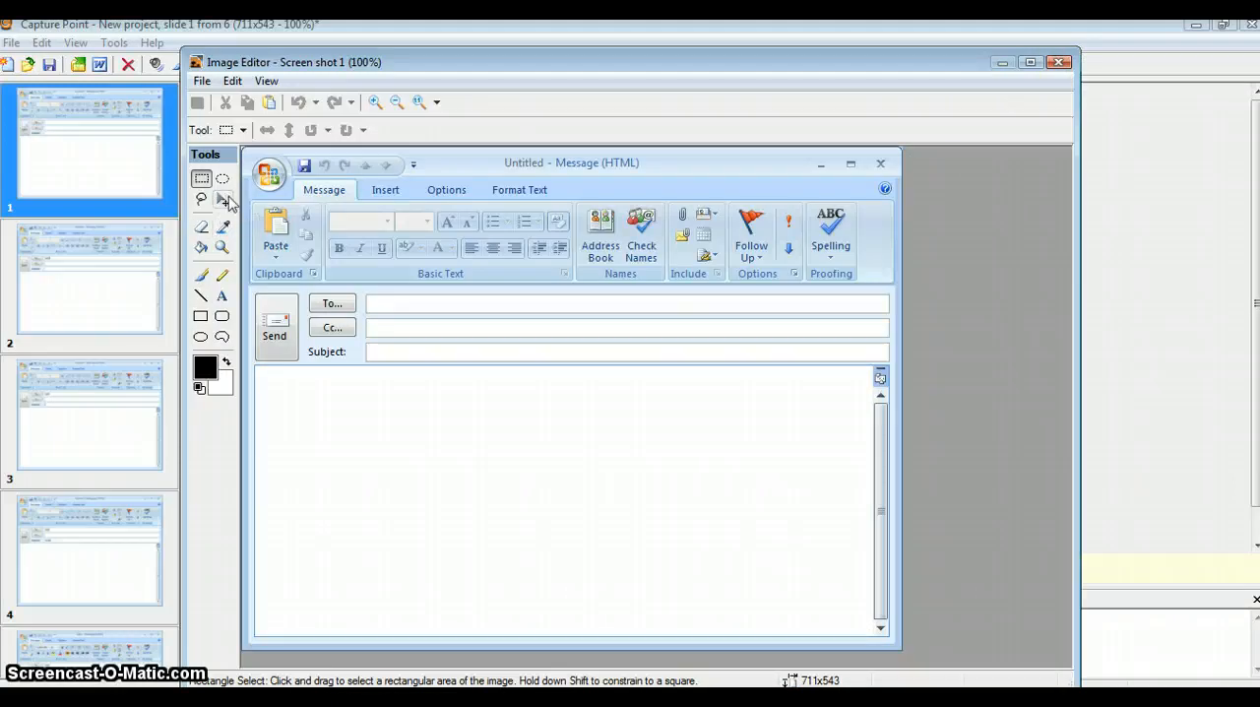
# Set the Paintbrush foreground color to cyan (00FFFF) and paint a short stroke inside the To field.
pyautogui.click(201, 276)
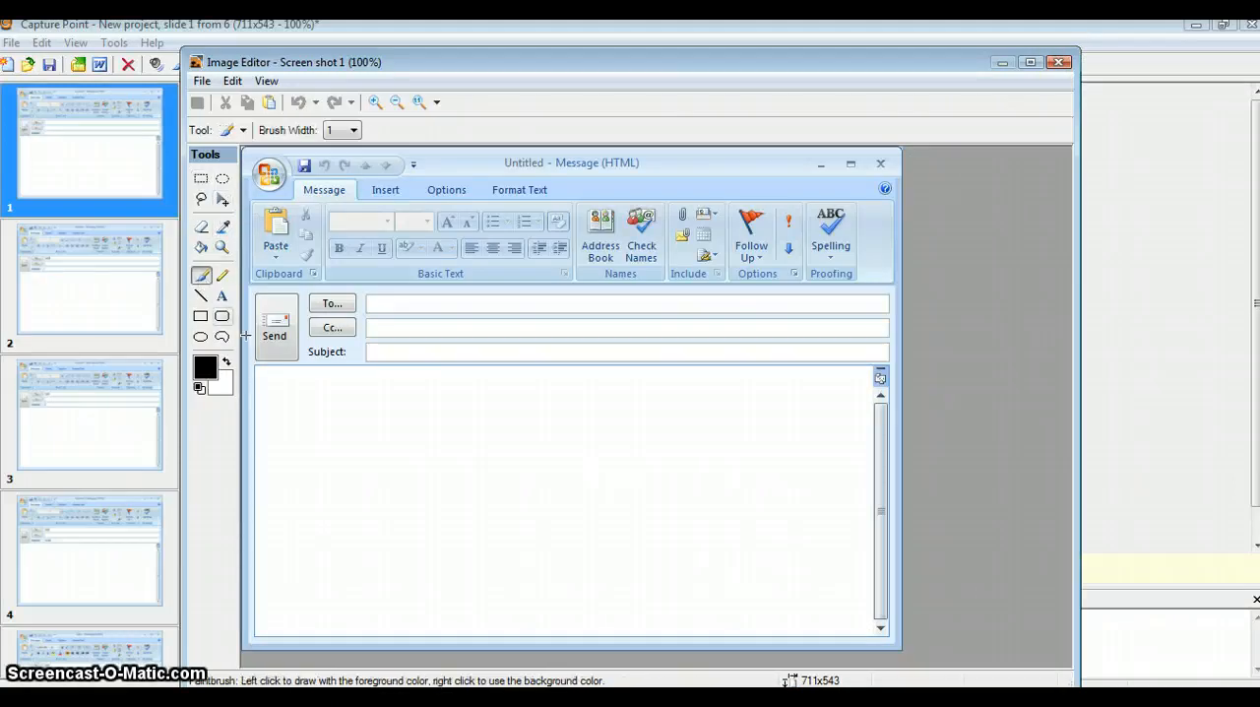
pyautogui.click(204, 368)
pyautogui.click(533, 219)
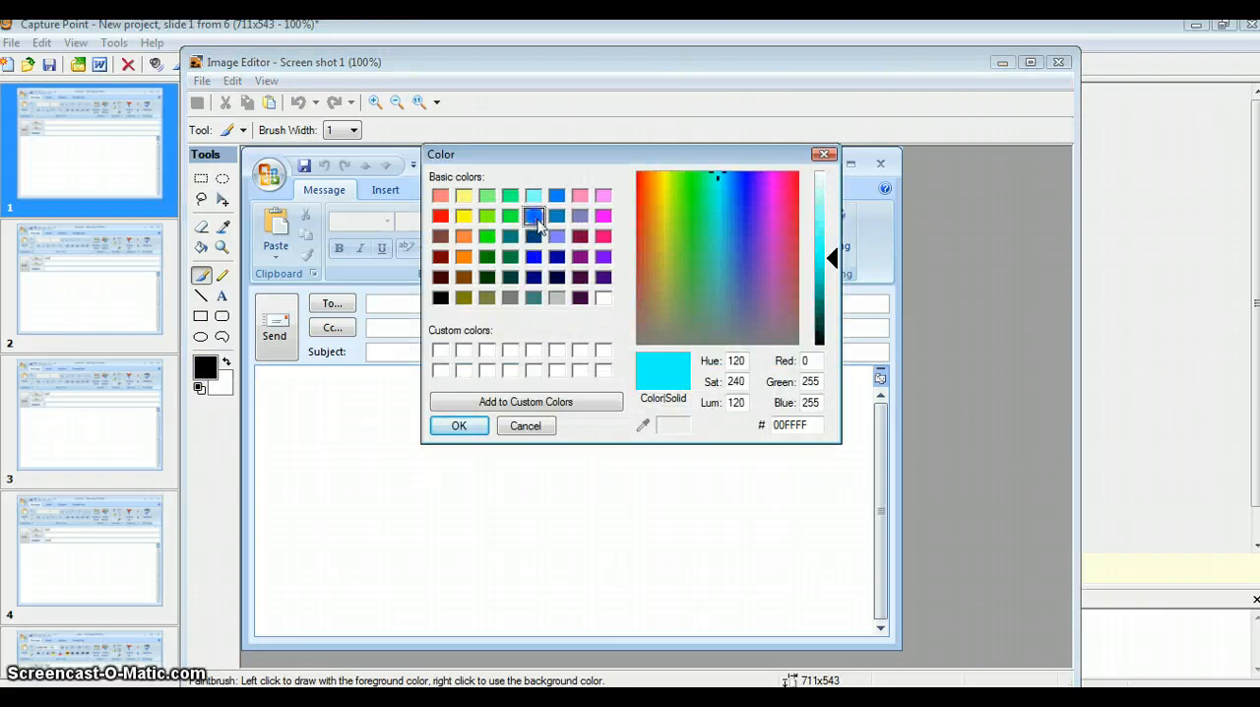
pyautogui.click(458, 426)
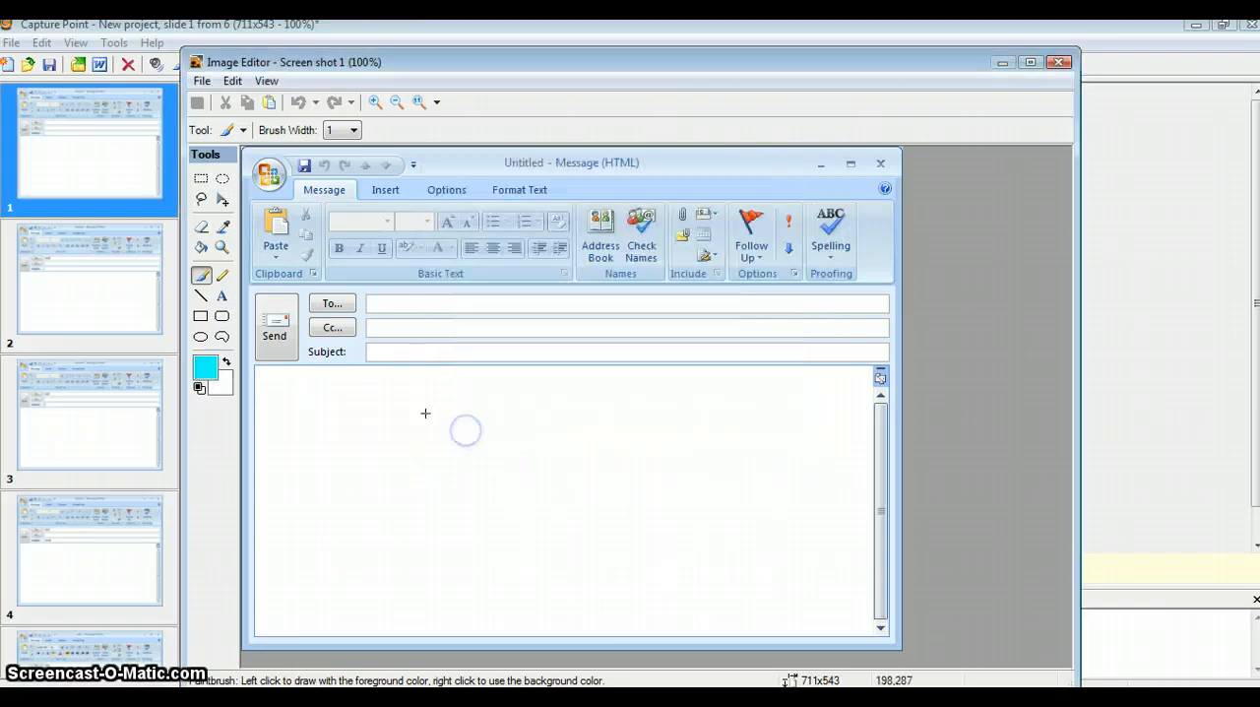
pyautogui.moveTo(397, 303); pyautogui.dragTo(407, 304)
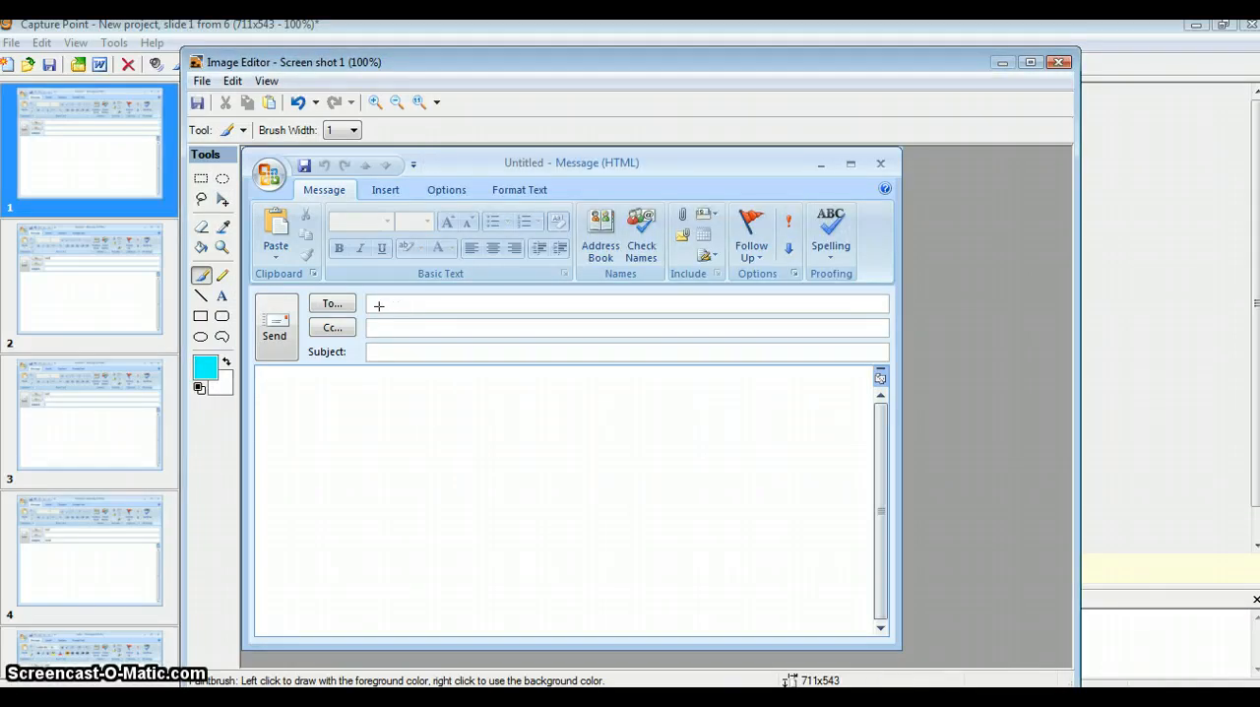
# Try a cyan Paint Bucket fill on the To field, undo it and close the Image Editor.
pyautogui.click(200, 248)
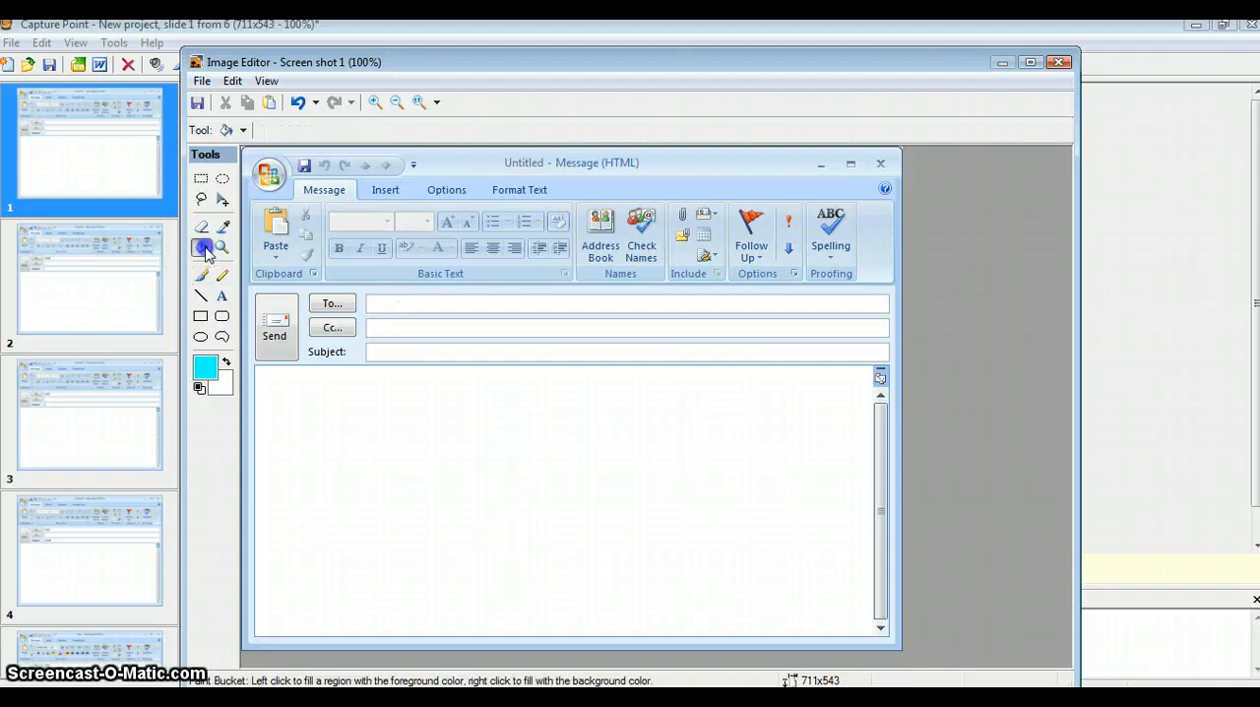
pyautogui.click(380, 301)
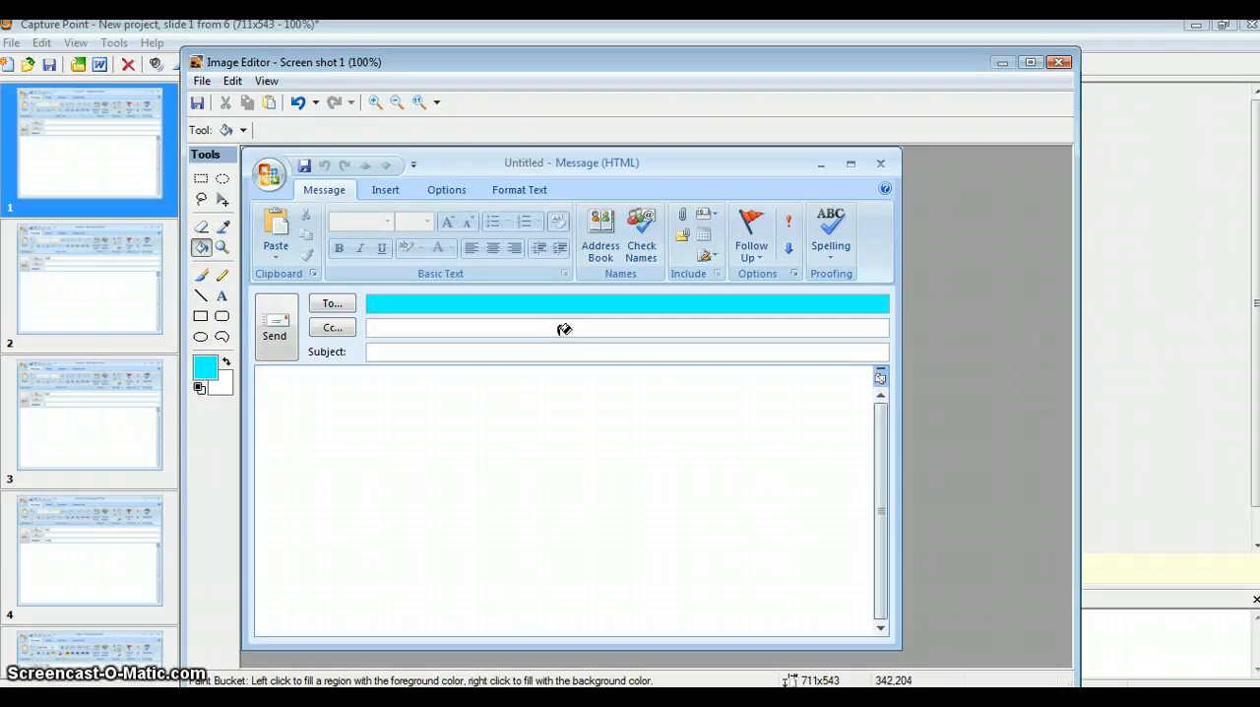
pyautogui.hotkey('ctrl', 'z')
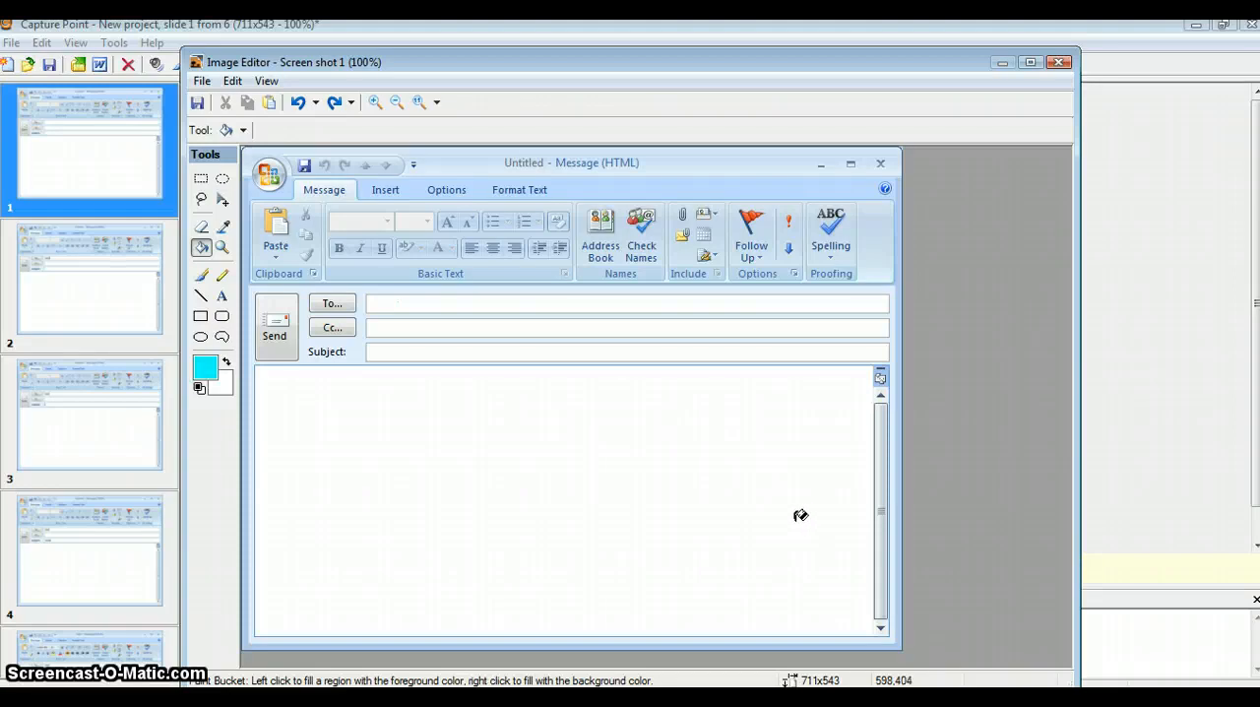
pyautogui.click(1058, 63)
pyautogui.click(657, 430)
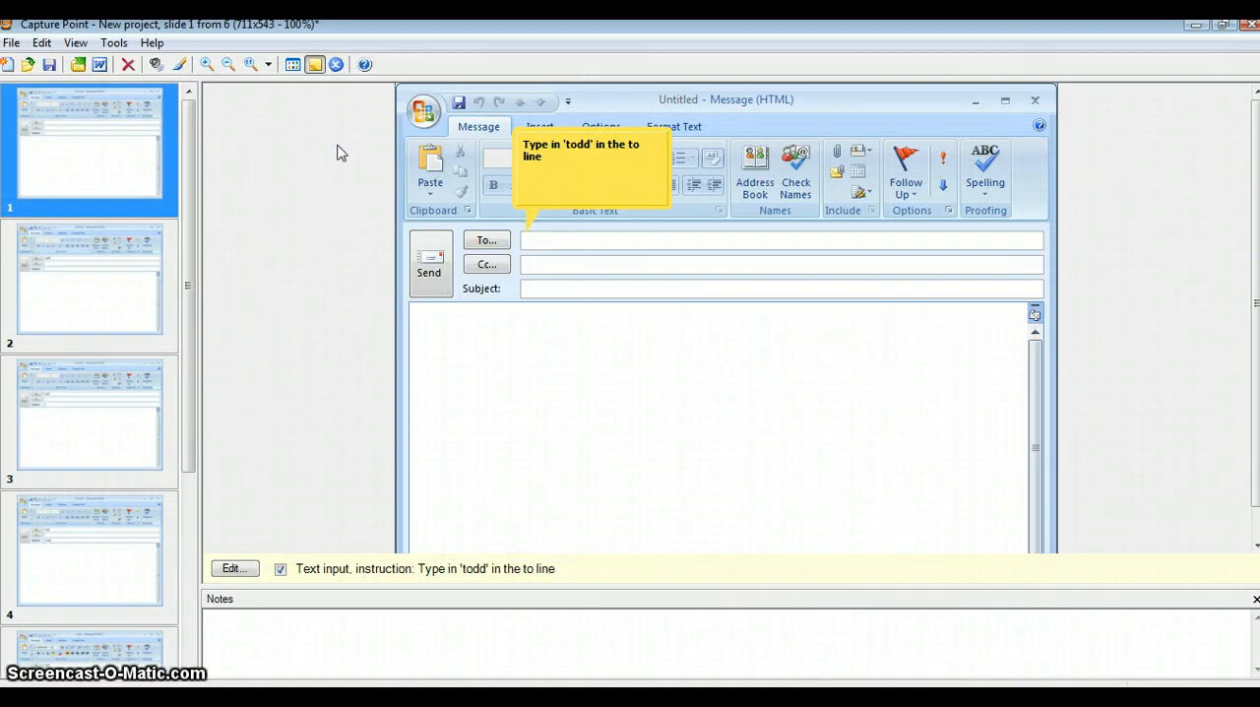
# View slide 1 enlarged to 300% and reduced to 66%, and return it to 100% zoom.
pyautogui.click(208, 67)
pyautogui.click(209, 71)
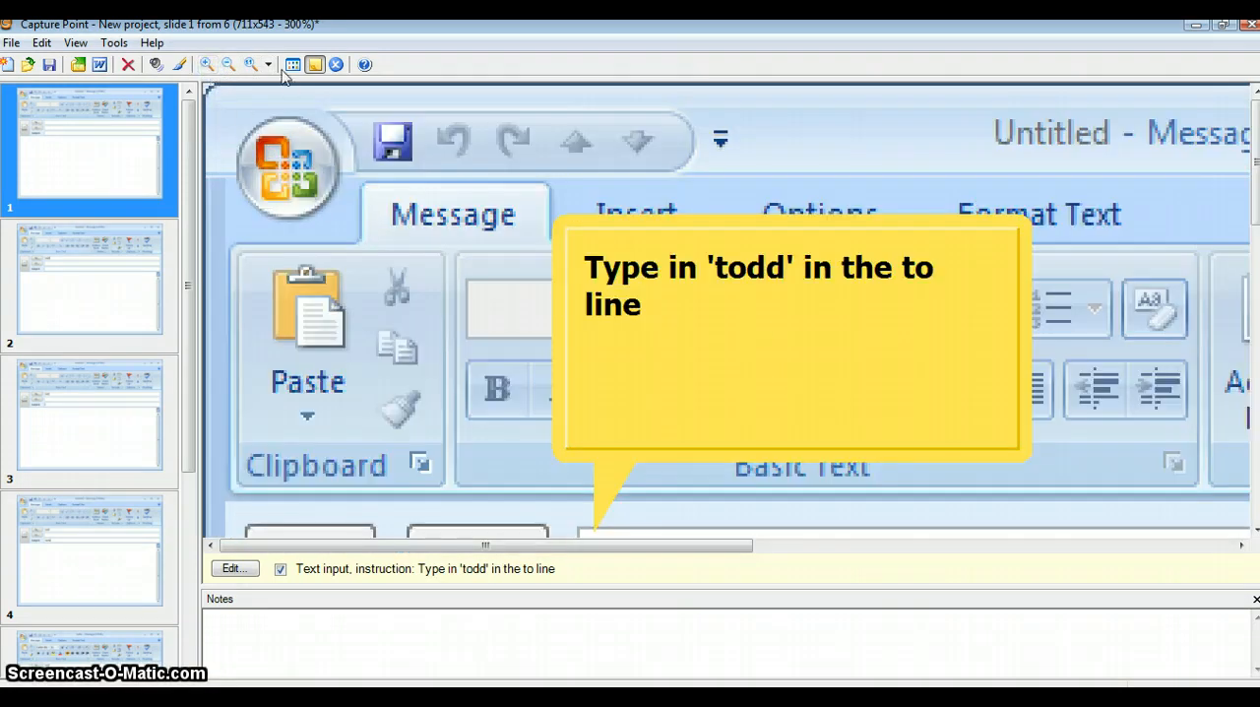
pyautogui.click(228, 65)
pyautogui.click(229, 66)
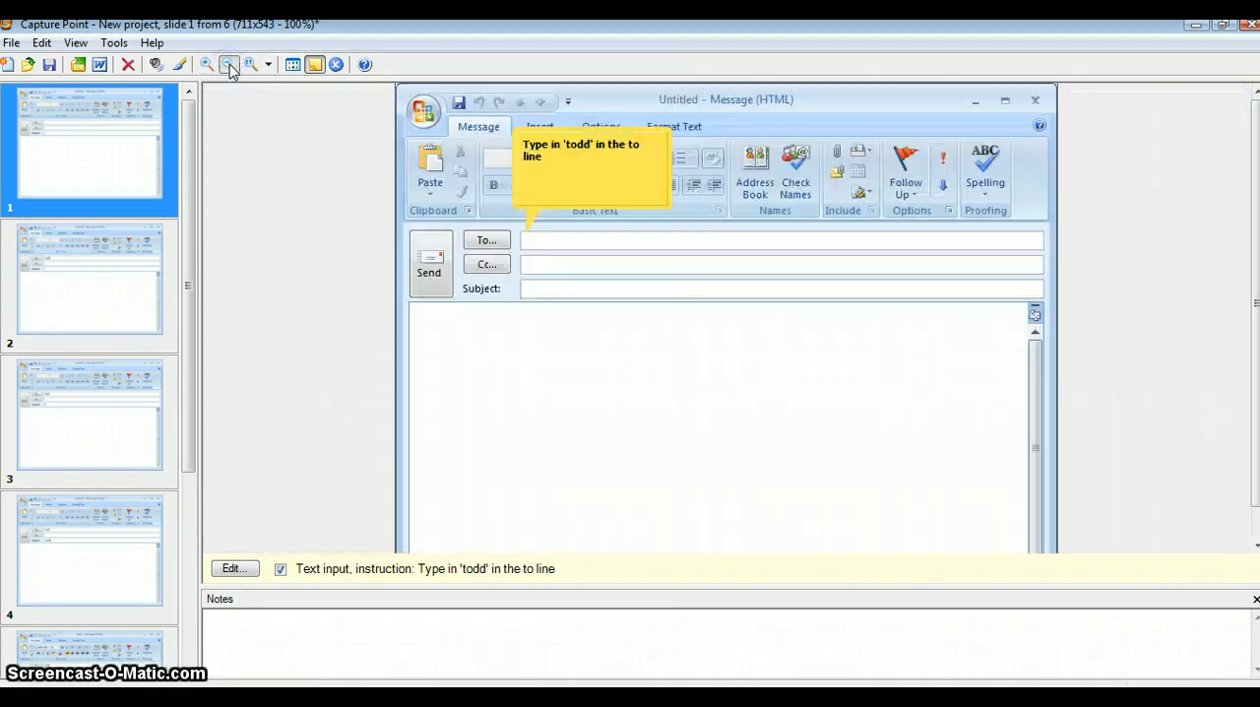
pyautogui.click(229, 66)
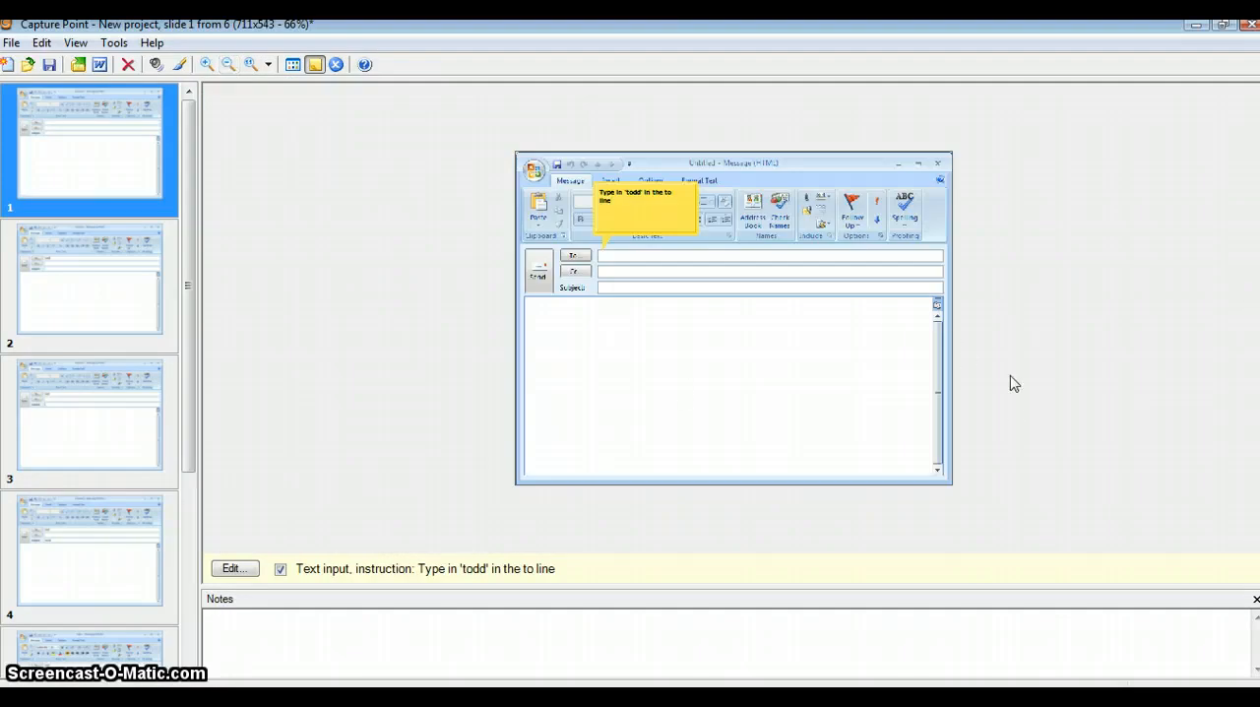
pyautogui.click(268, 64)
pyautogui.click(276, 90)
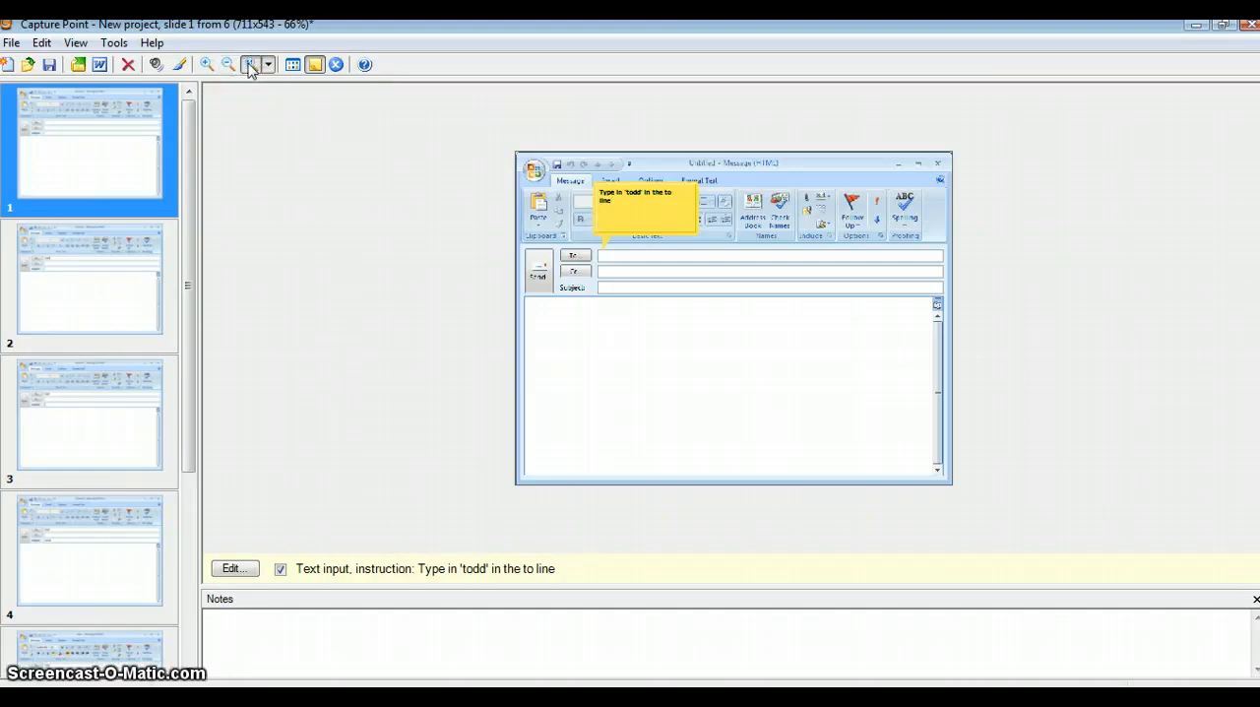
# Export all slides to the Word document CaptureProject_20101123 with 4 screens per page, slide notes and interactions, and open it in Word.
pyautogui.click(99, 66)
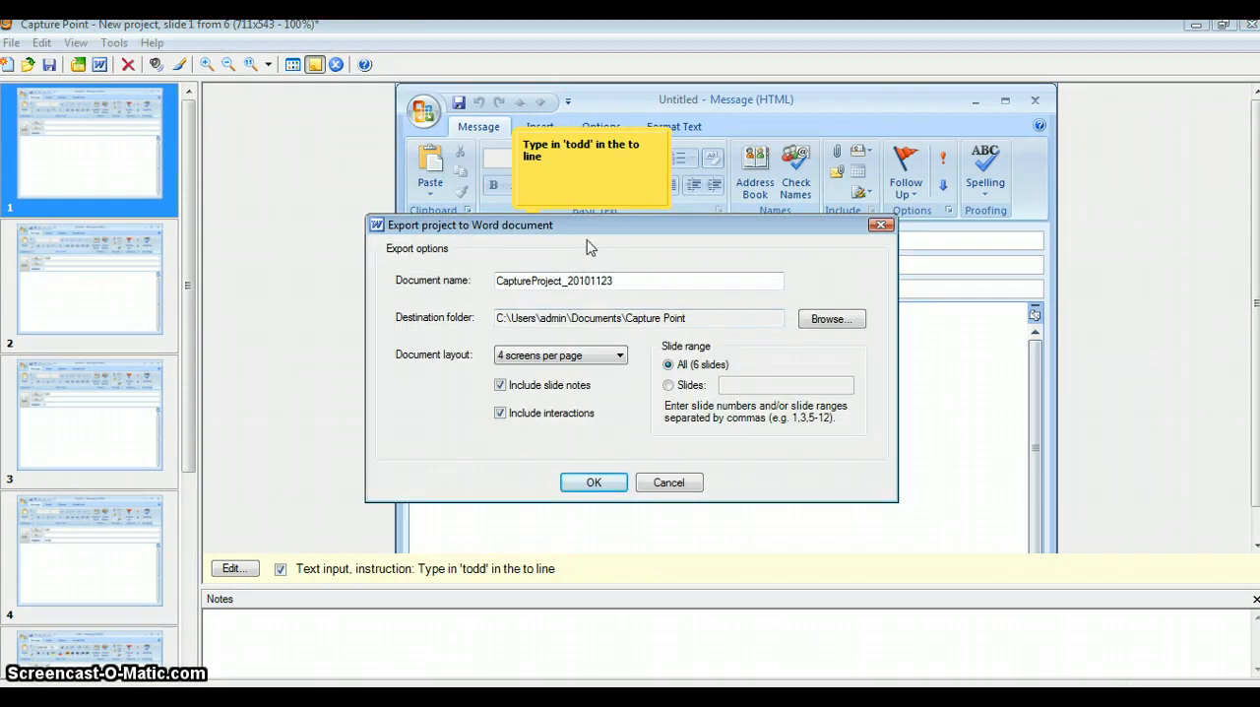
pyautogui.click(620, 359)
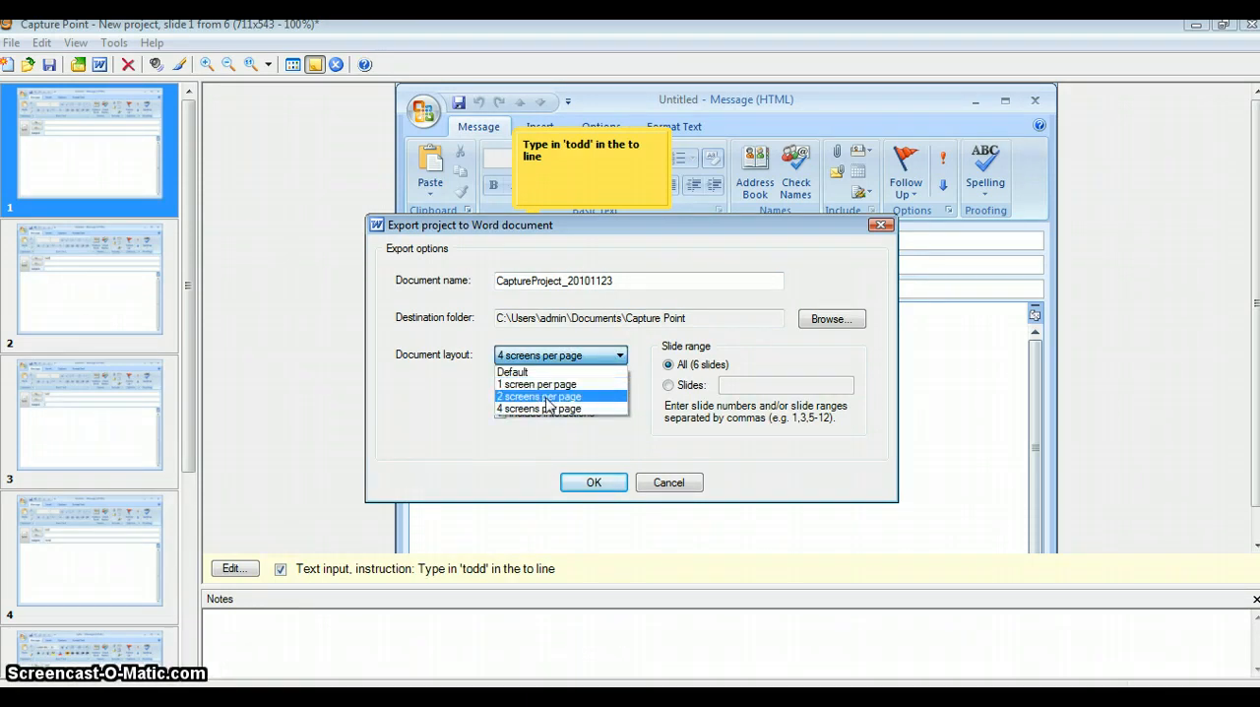
pyautogui.click(547, 409)
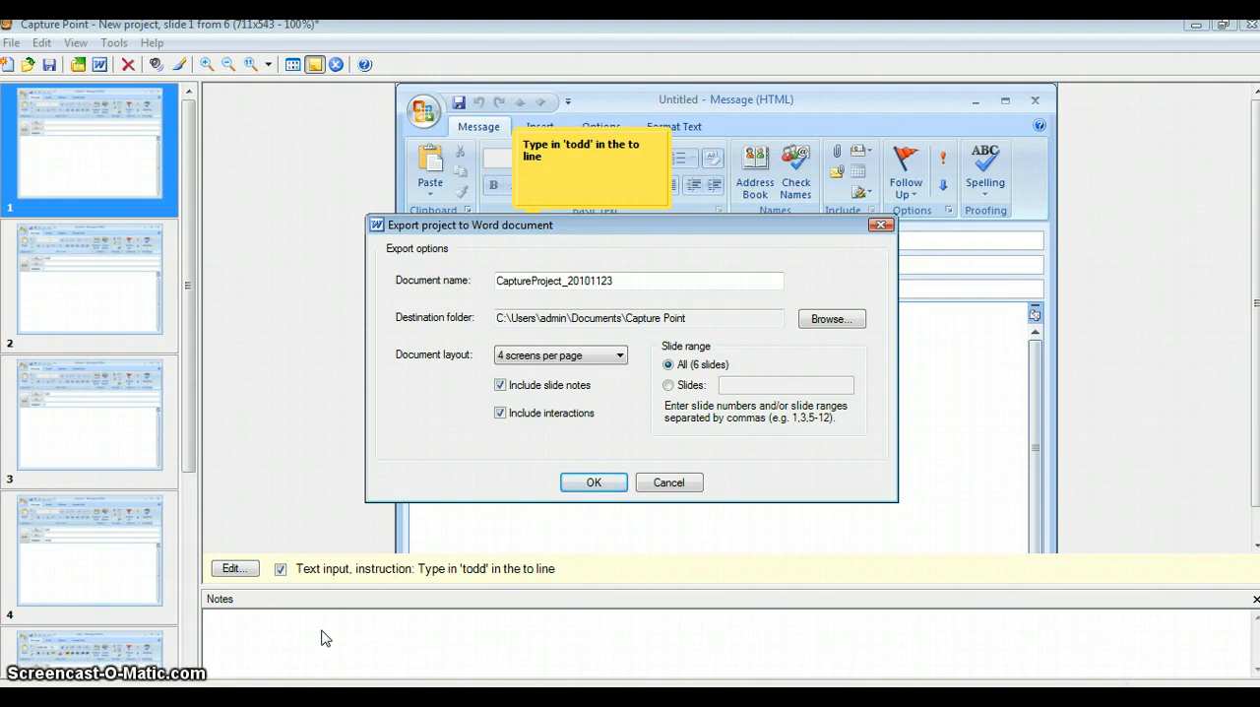
pyautogui.click(591, 481)
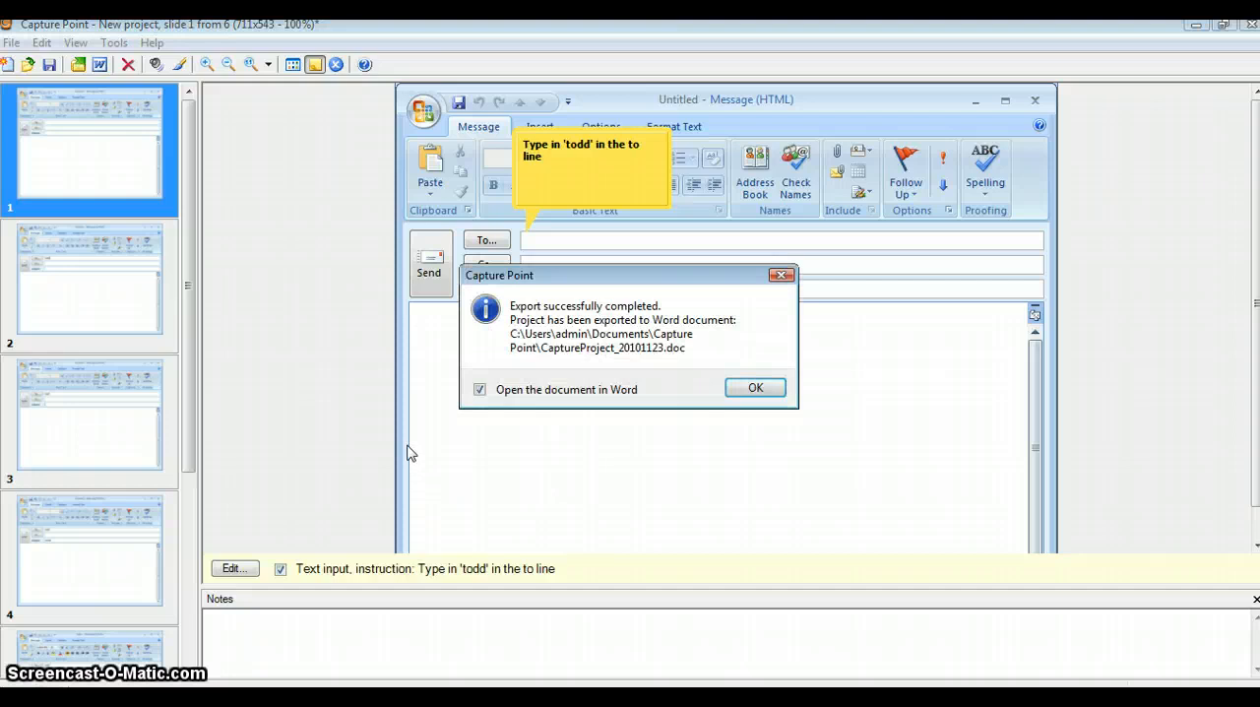
pyautogui.click(750, 389)
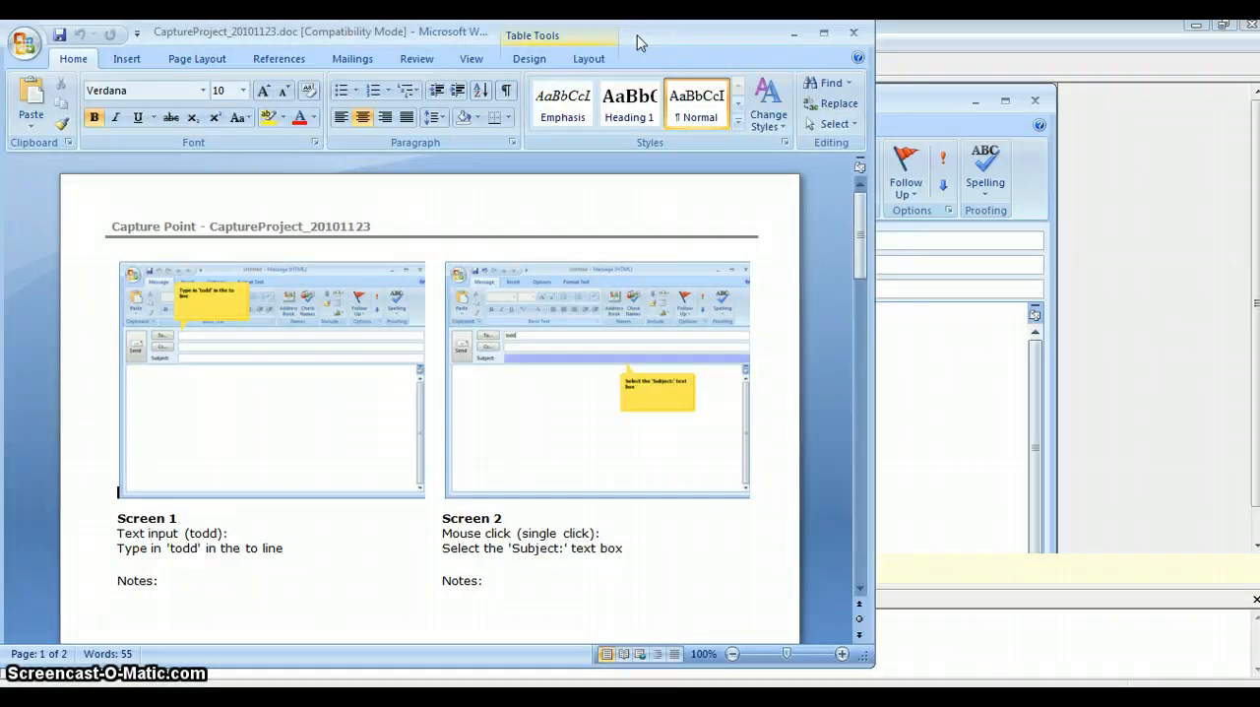
# Review the screens, instructions and notes areas in the exported Word document and close it.
pyautogui.moveTo(642, 39); pyautogui.dragTo(761, 74)
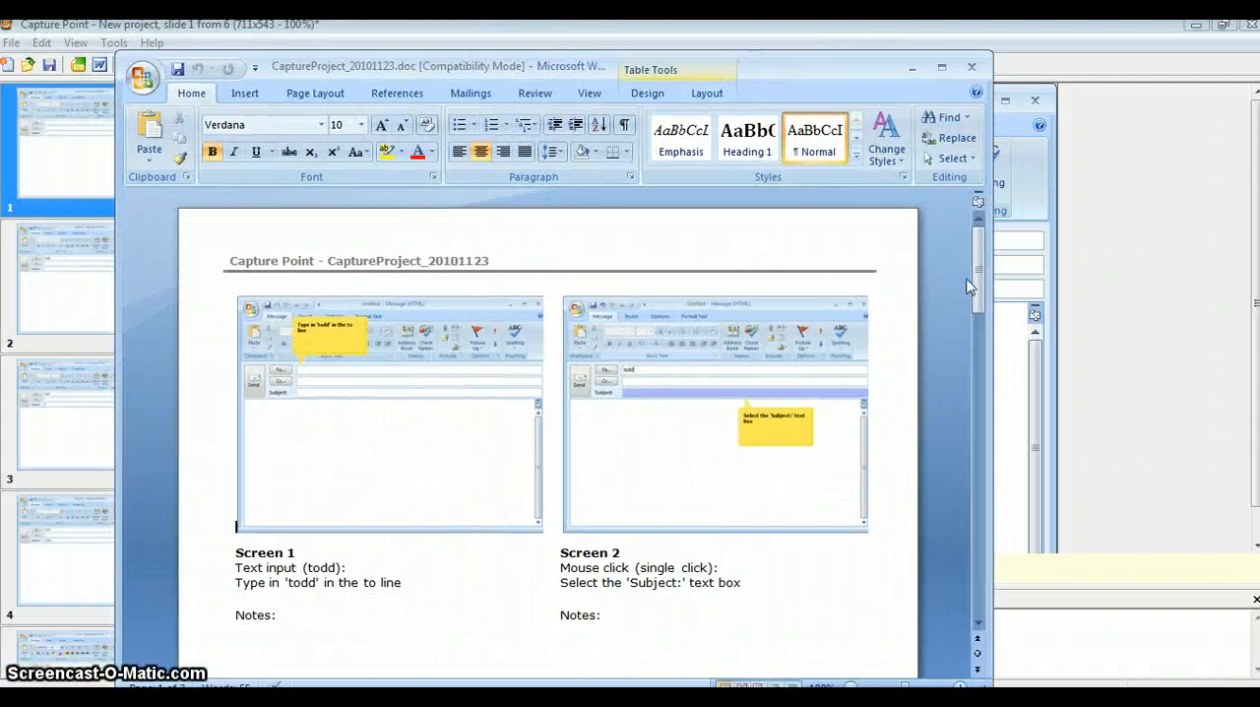
pyautogui.moveTo(979, 254)
pyautogui.mouseDown()
pyautogui.moveTo(978, 459)
pyautogui.moveTo(981, 253)
pyautogui.mouseUp()
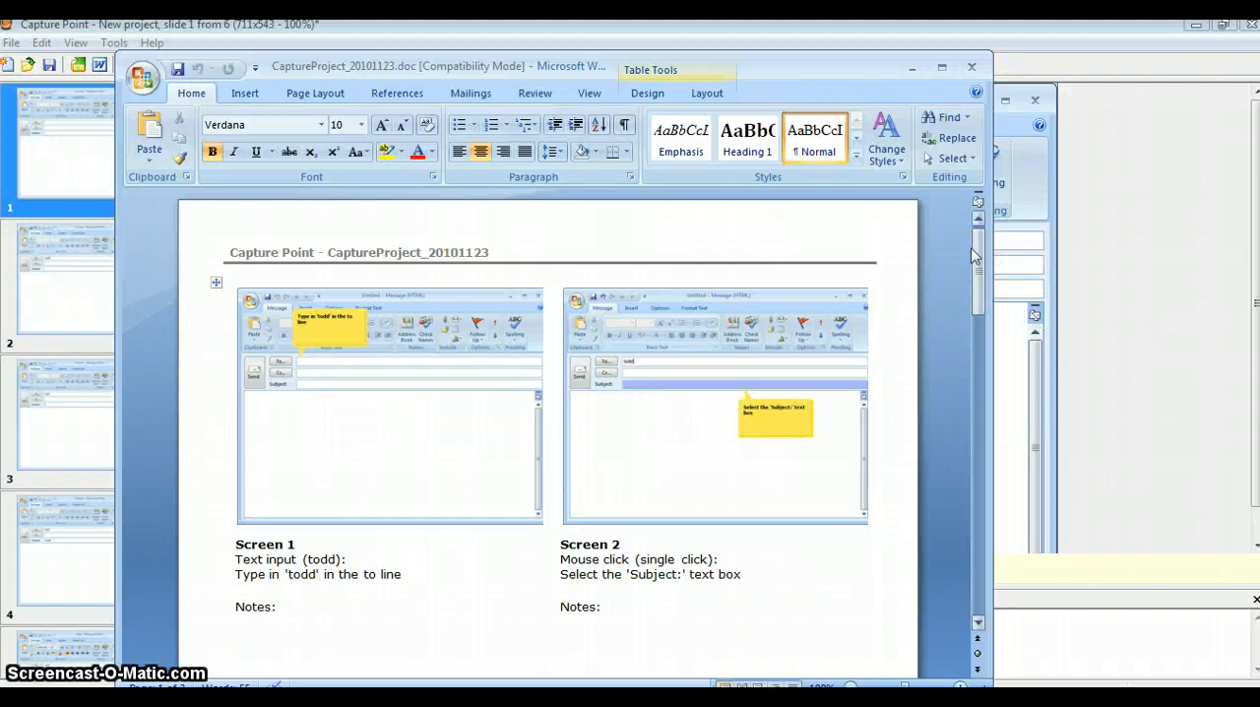
pyautogui.moveTo(978, 232); pyautogui.dragTo(978, 258)
pyautogui.click(331, 468)
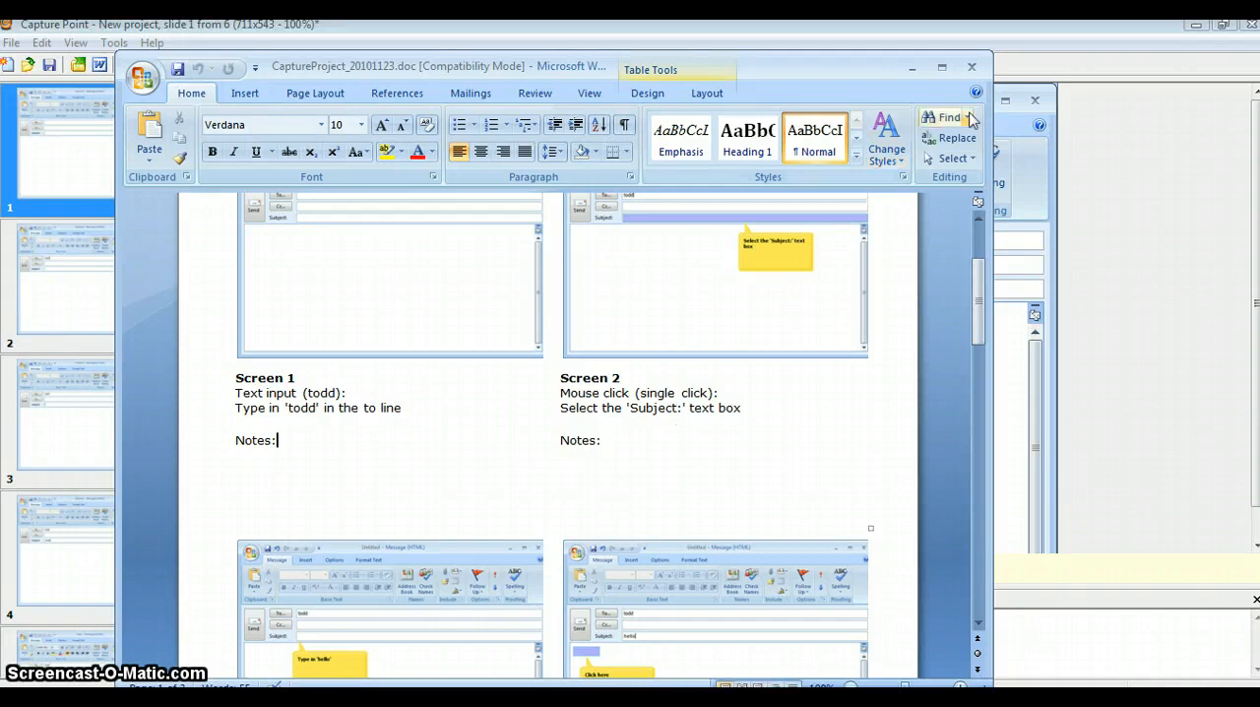
pyautogui.click(972, 67)
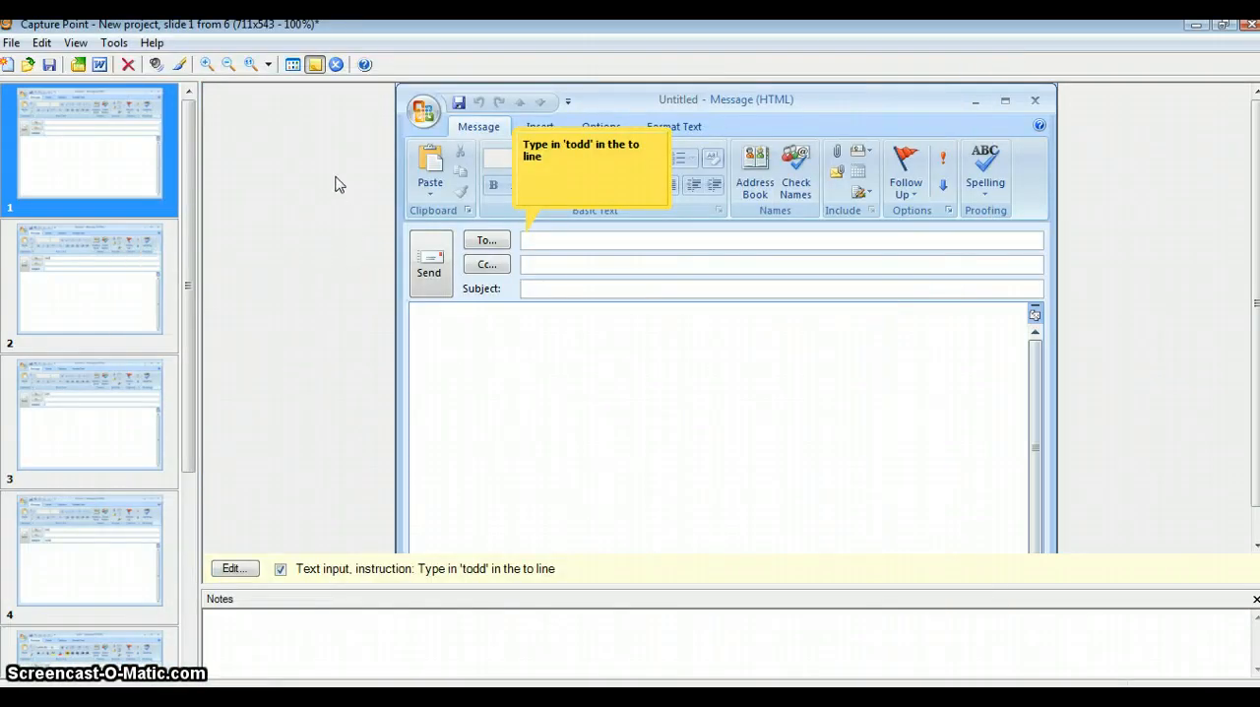
# Save the project as email in the Capture Point Projects folder.
pyautogui.click(49, 65)
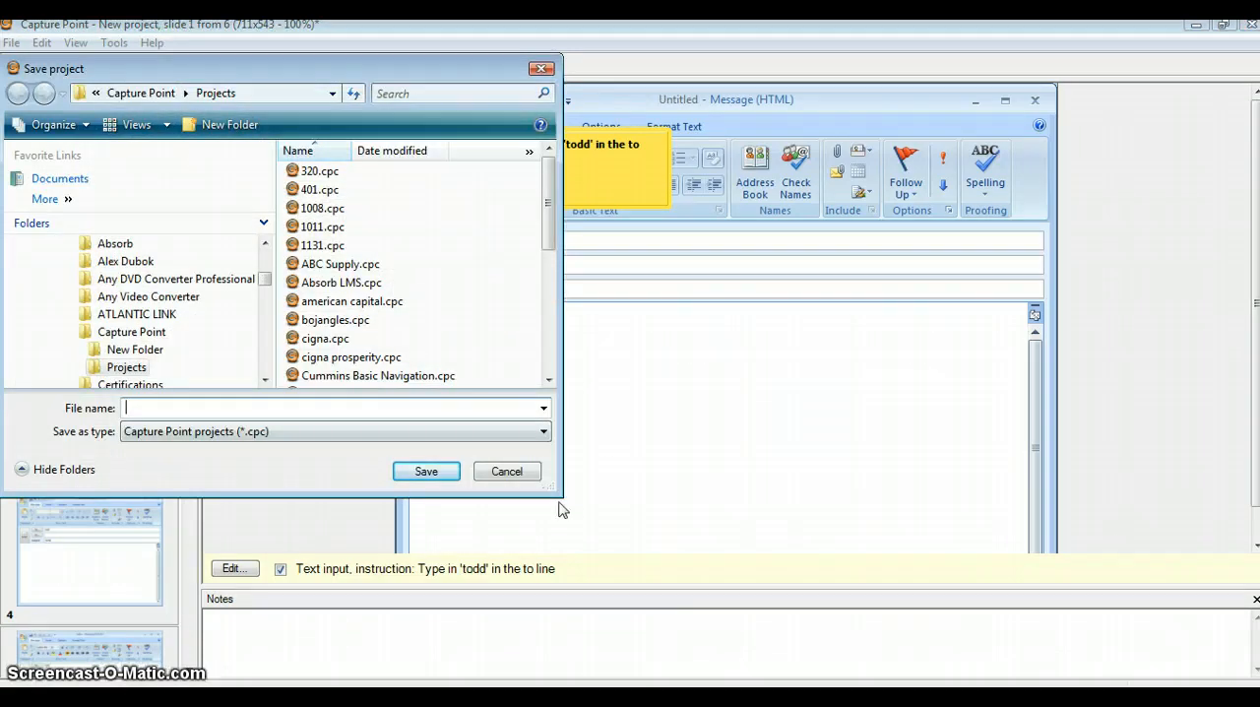
pyautogui.moveTo(558, 492); pyautogui.dragTo(1159, 504)
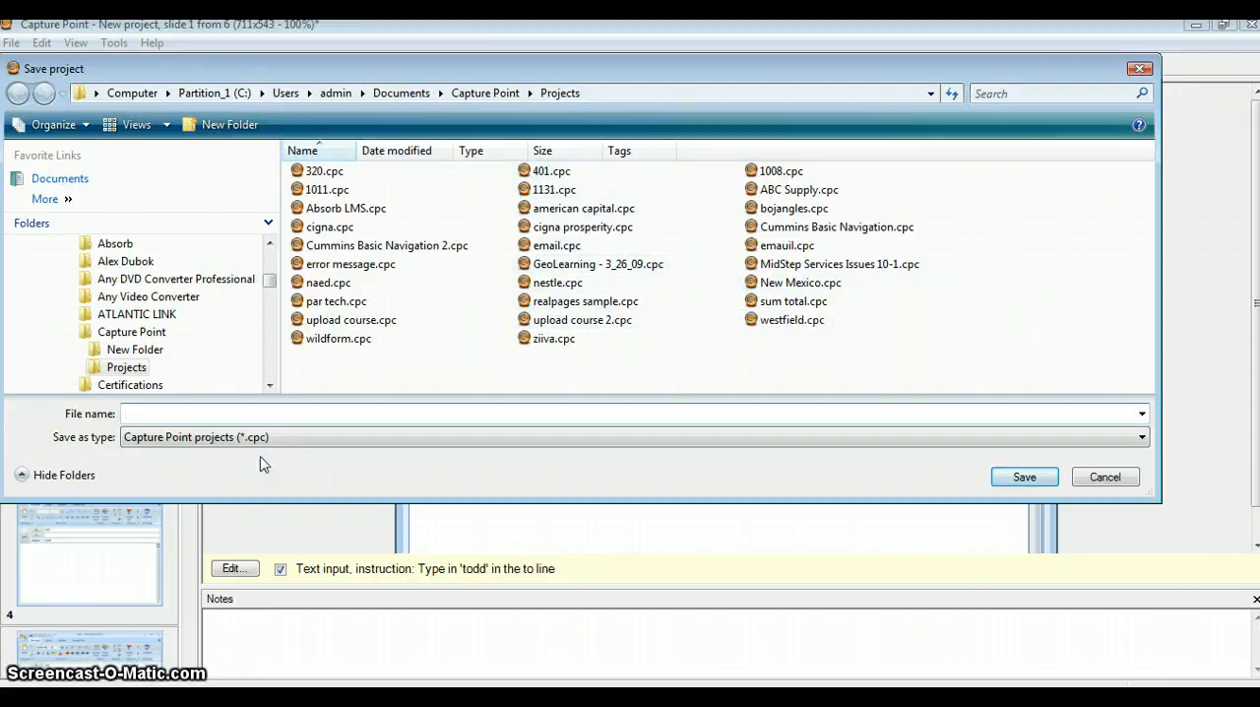
pyautogui.write('email')
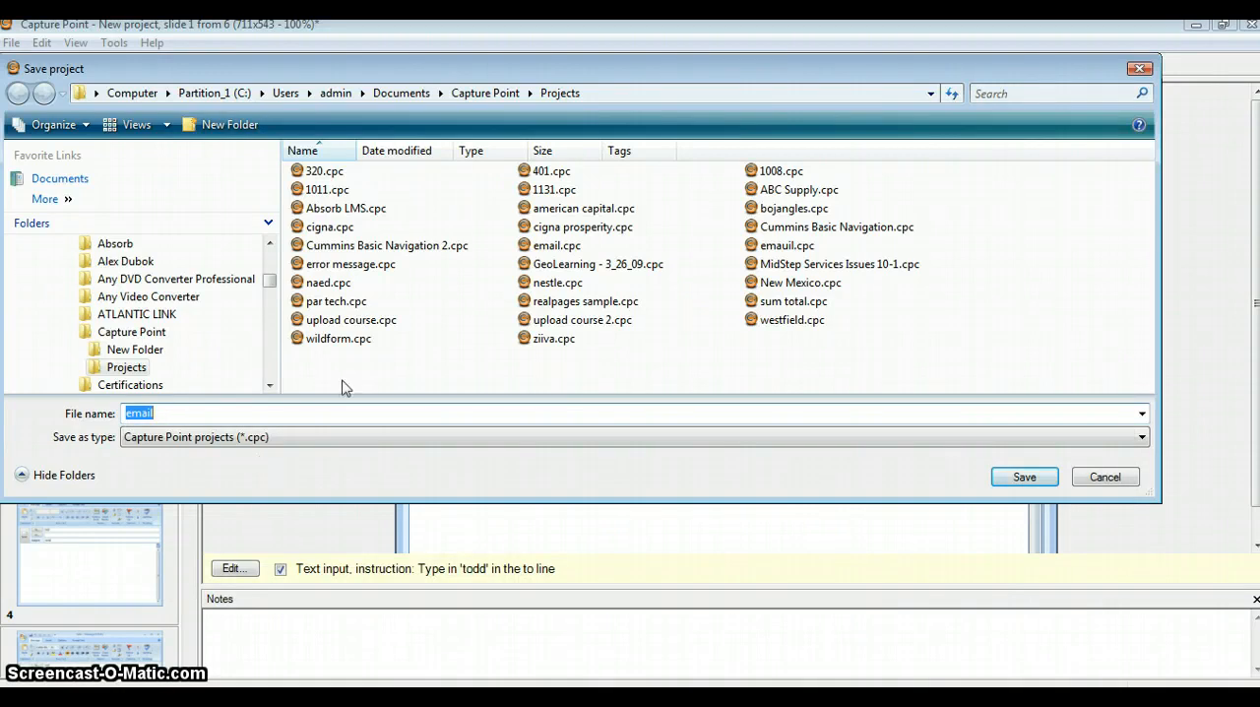
pyautogui.click(1022, 479)
pyautogui.click(685, 375)
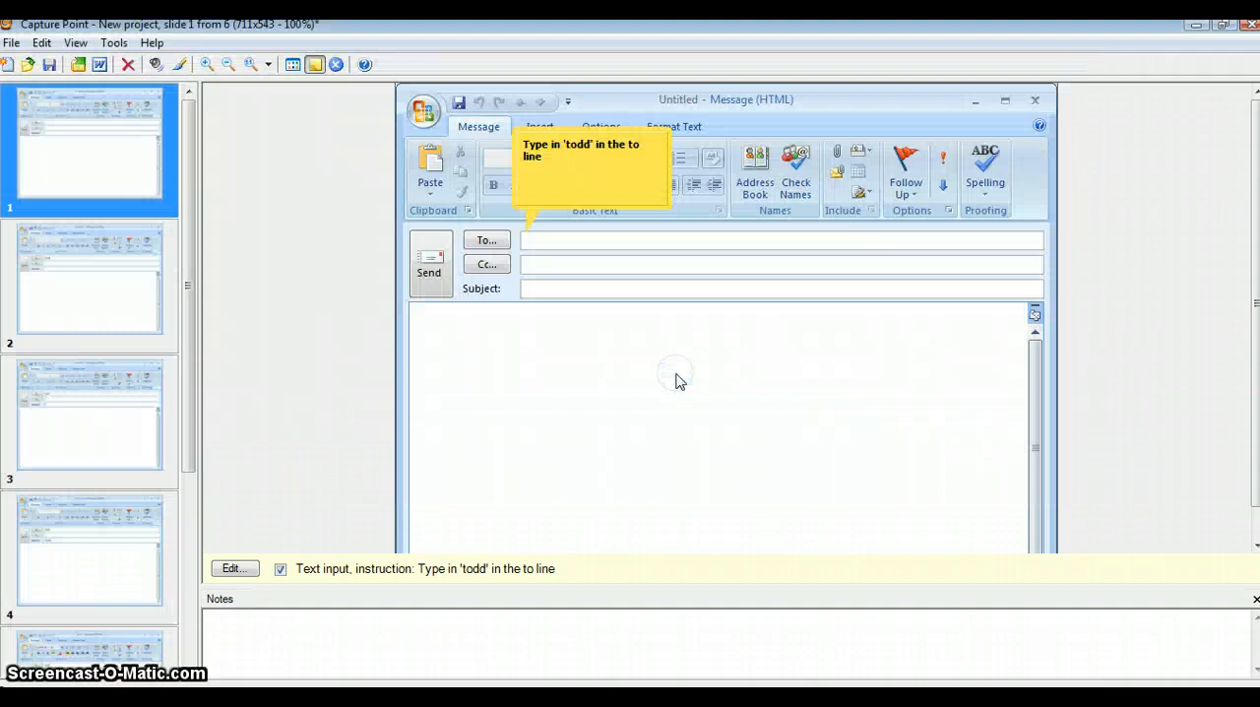